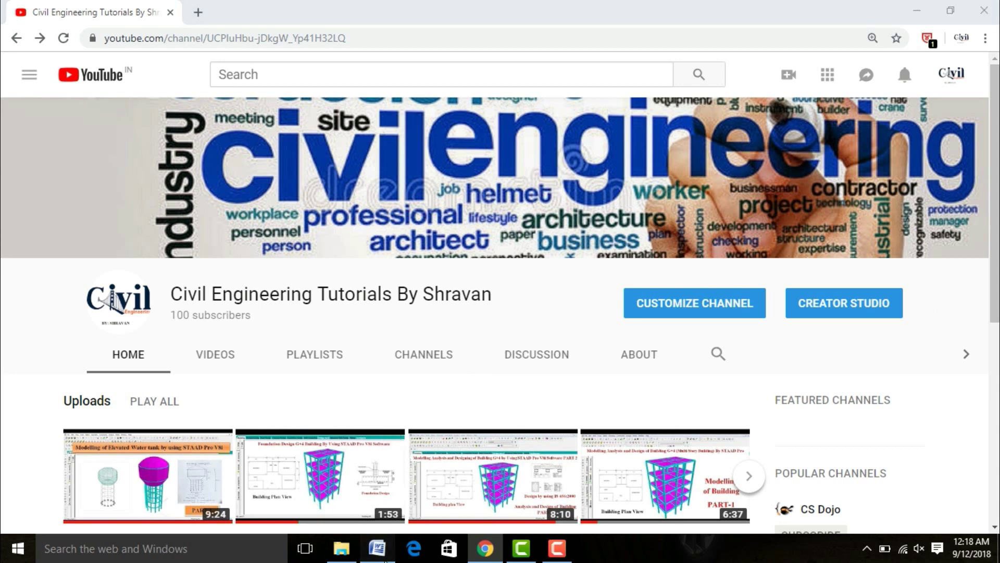
Bring up the Beam document showing 2m, 4m, 2m spans, 20 kN/m UDL and 10 kN end loads
{"action": "left_click", "coordinate": [377, 548]}
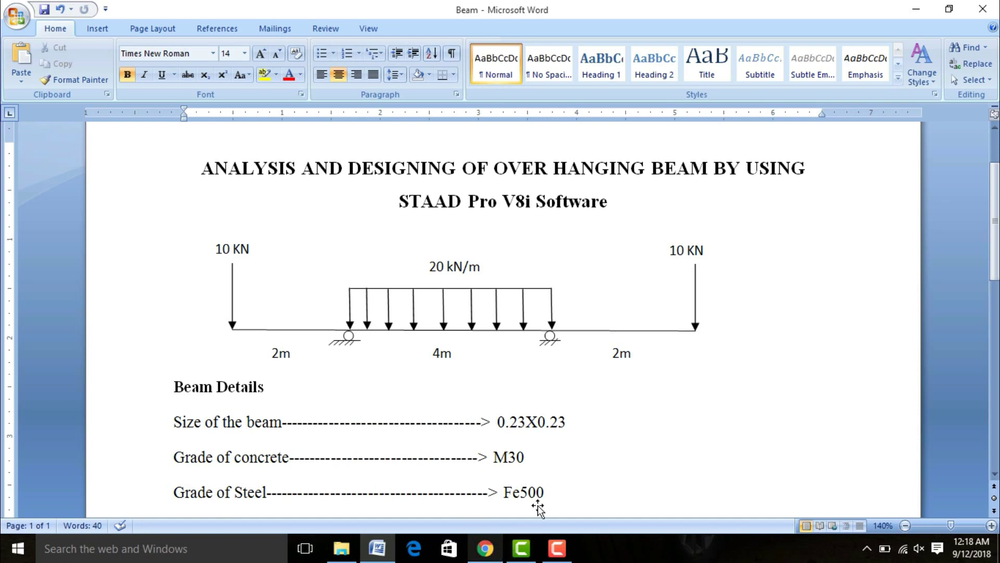
Clear the windows off the desktop and start a new STAAD.Pro project
{"action": "left_click", "coordinate": [917, 6]}
{"action": "left_click", "coordinate": [917, 3]}
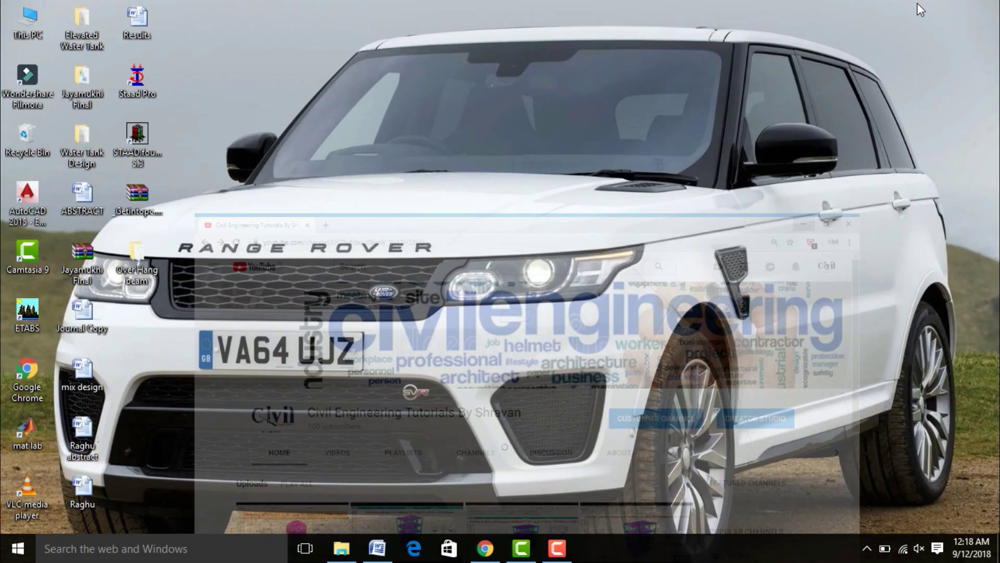
{"action": "double_click", "coordinate": [137, 78]}
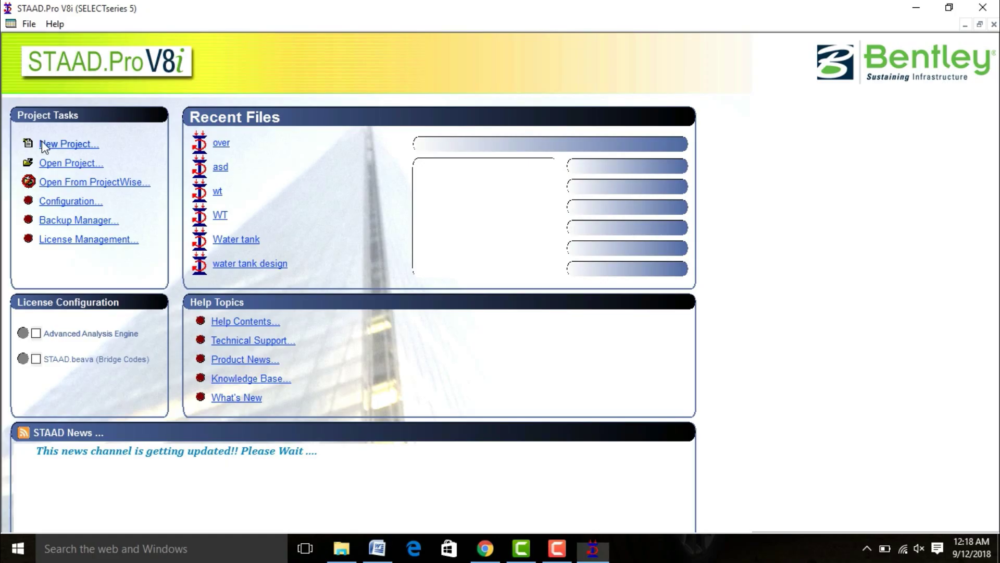
{"action": "left_click", "coordinate": [63, 143]}
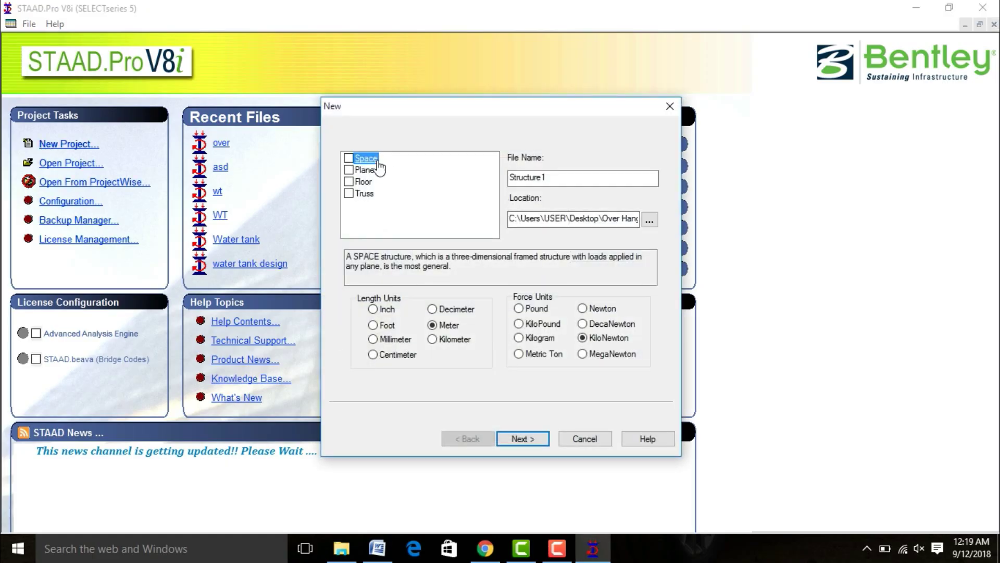
Set up a Space structure named 'over' in metres and kilonewtons, overwriting the existing file
{"action": "left_click", "coordinate": [349, 158]}
{"action": "left_click", "coordinate": [538, 179]}
{"action": "double_click", "coordinate": [538, 179]}
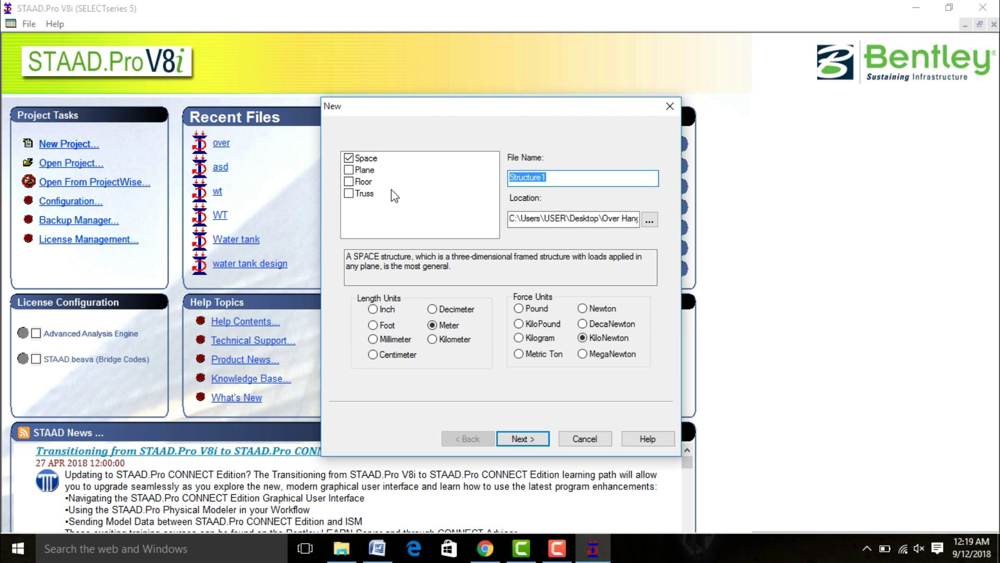
{"action": "type", "text": "over"}
{"action": "left_click", "coordinate": [534, 440]}
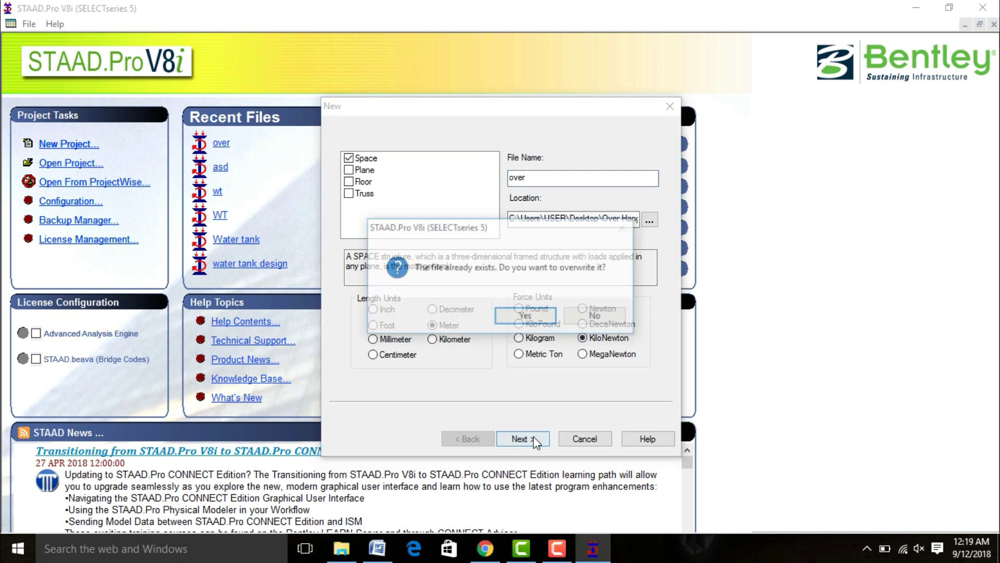
{"action": "left_click", "coordinate": [527, 318]}
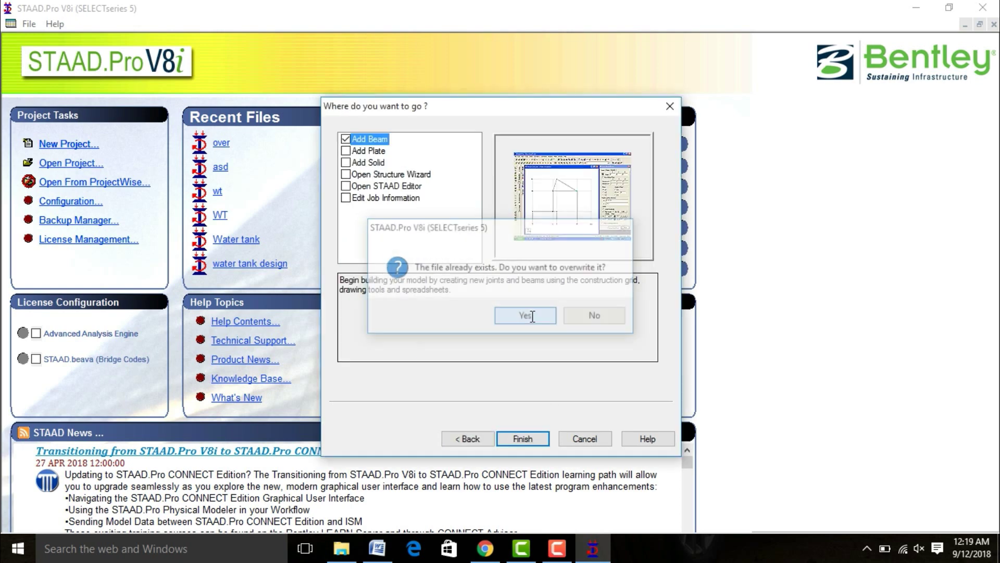
{"action": "left_click", "coordinate": [522, 438]}
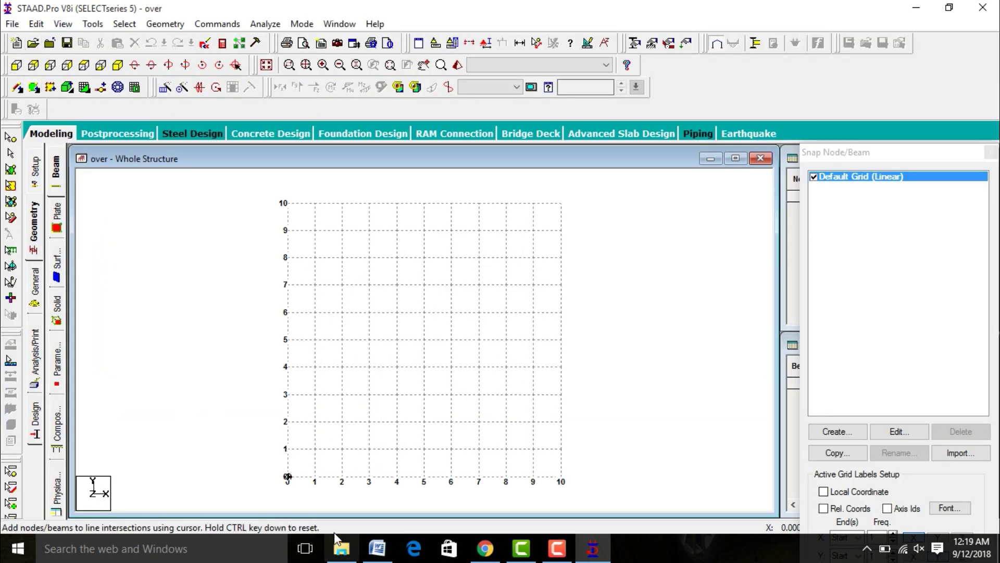
Draw three connected beams through nodes at (0,1), (2,1), (6,1) and (8,1)
{"action": "left_click", "coordinate": [377, 548]}
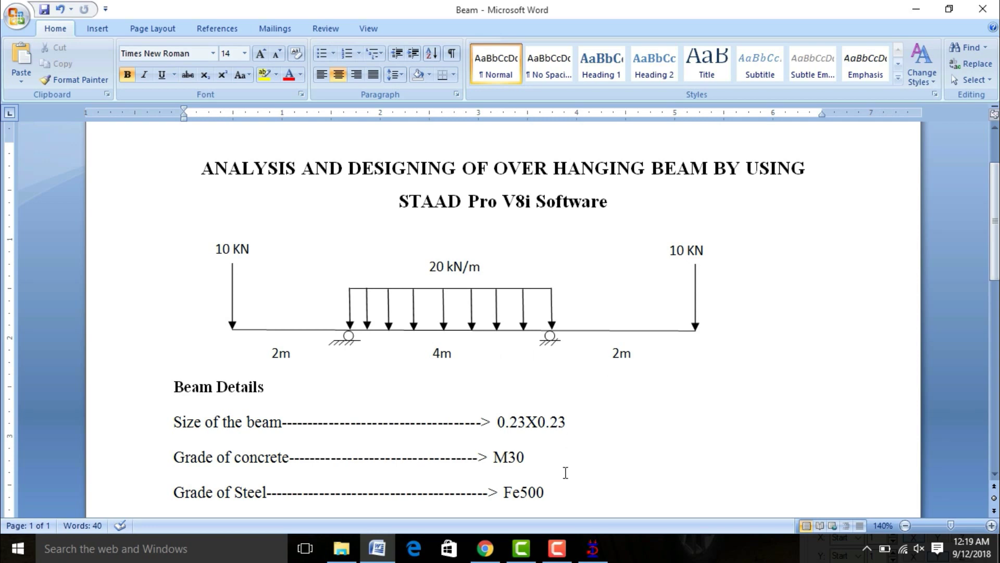
{"action": "left_click", "coordinate": [592, 548]}
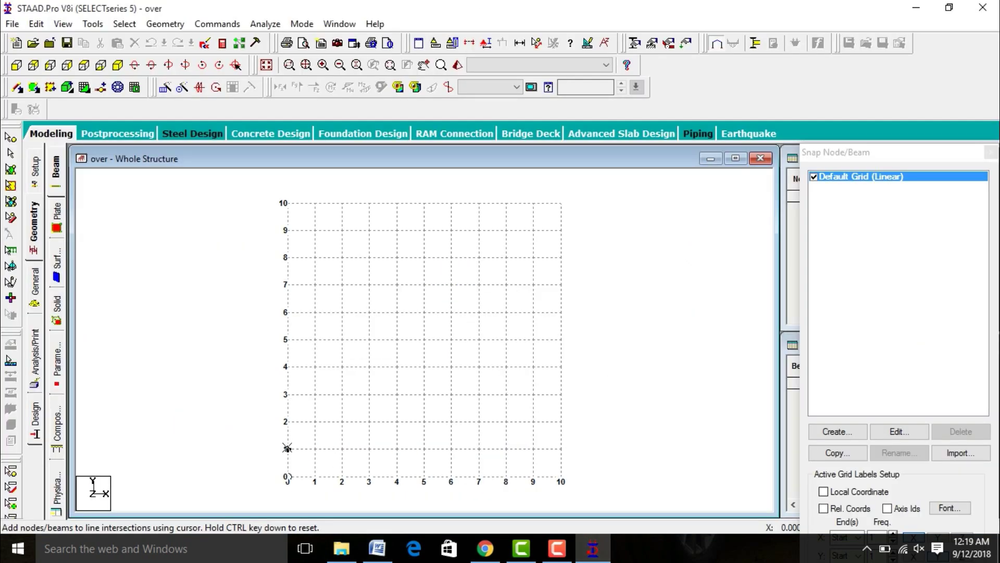
{"action": "left_click", "coordinate": [287, 448]}
{"action": "left_click", "coordinate": [342, 449]}
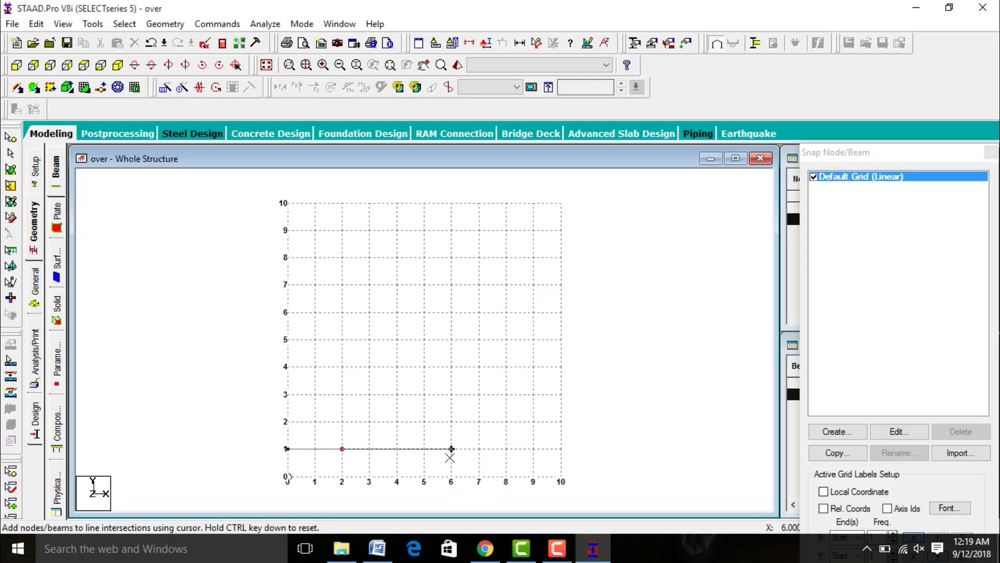
{"action": "left_click", "coordinate": [451, 448]}
{"action": "left_click", "coordinate": [506, 448]}
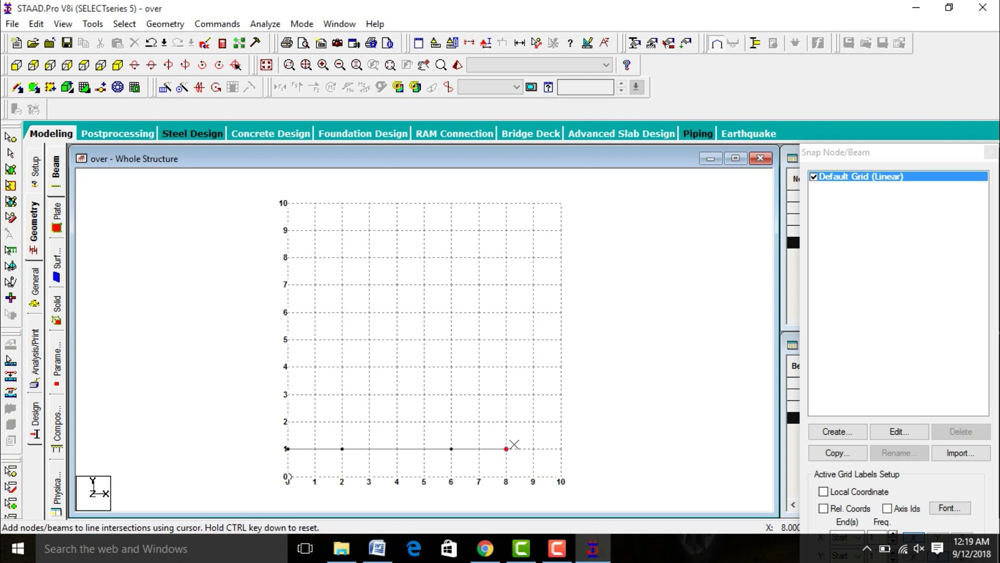
{"action": "key", "text": "Escape"}
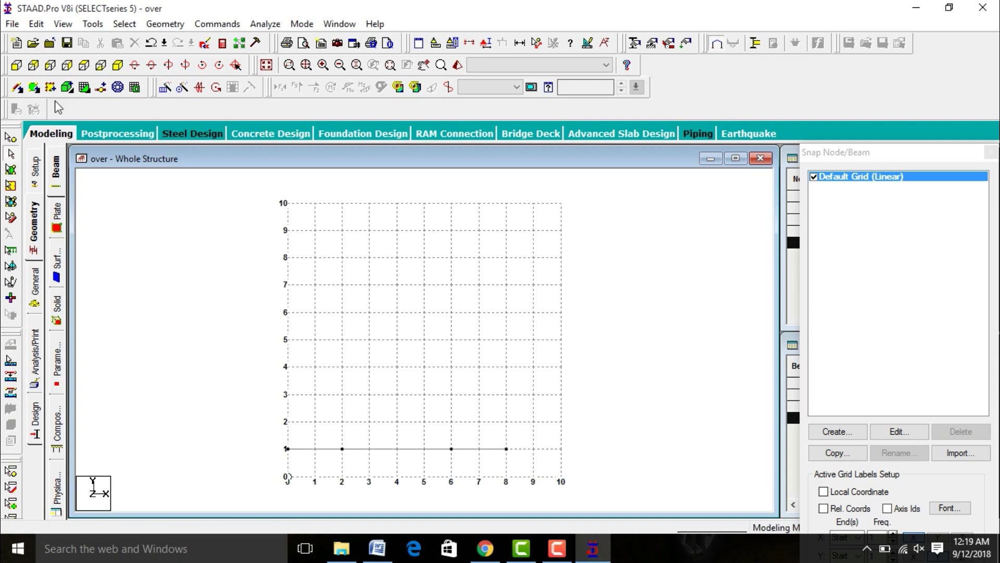
{"action": "left_click", "coordinate": [83, 87]}
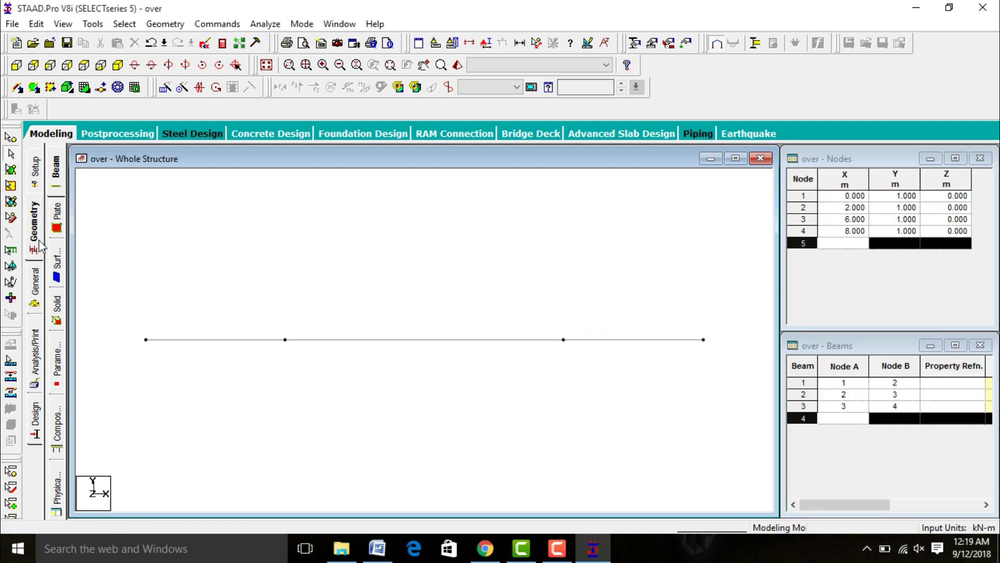
Define a rectangular concrete section with YD 0.23 m and ZD 0.23 m
{"action": "left_click", "coordinate": [34, 283]}
{"action": "left_click", "coordinate": [57, 188]}
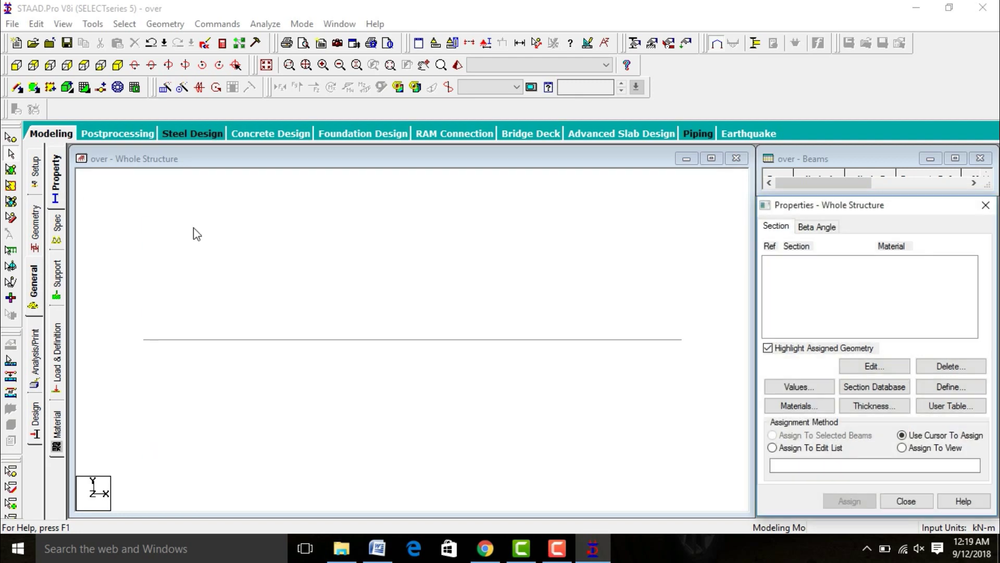
{"action": "left_click", "coordinate": [943, 387]}
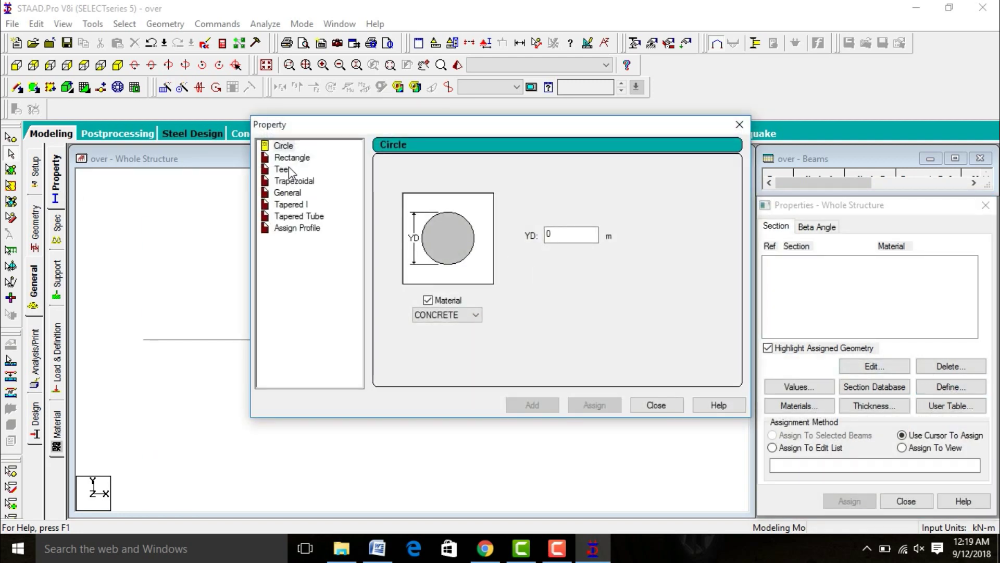
{"action": "left_click", "coordinate": [290, 158]}
{"action": "left_click", "coordinate": [579, 225]}
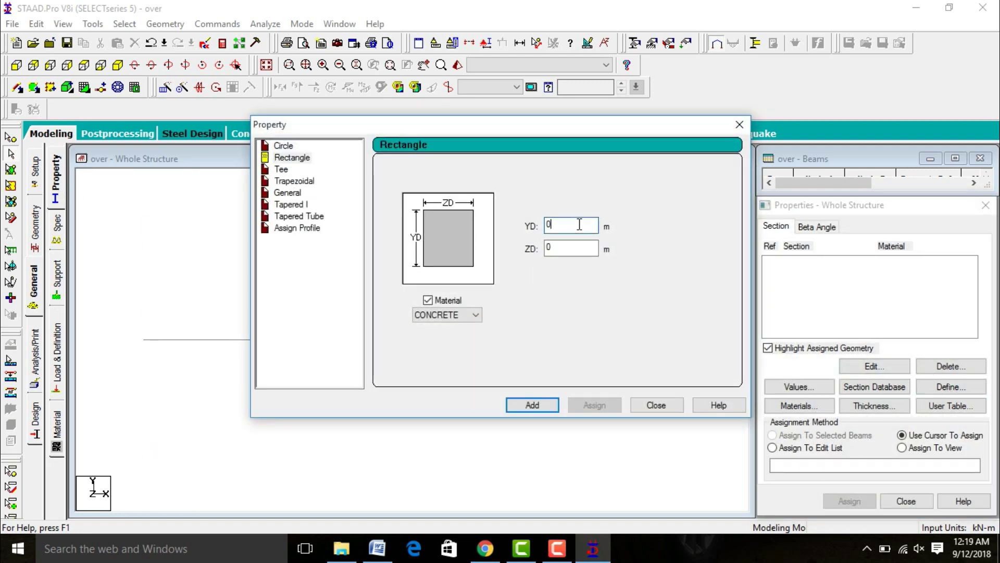
{"action": "type", "text": ".23"}
{"action": "key", "text": "Tab"}
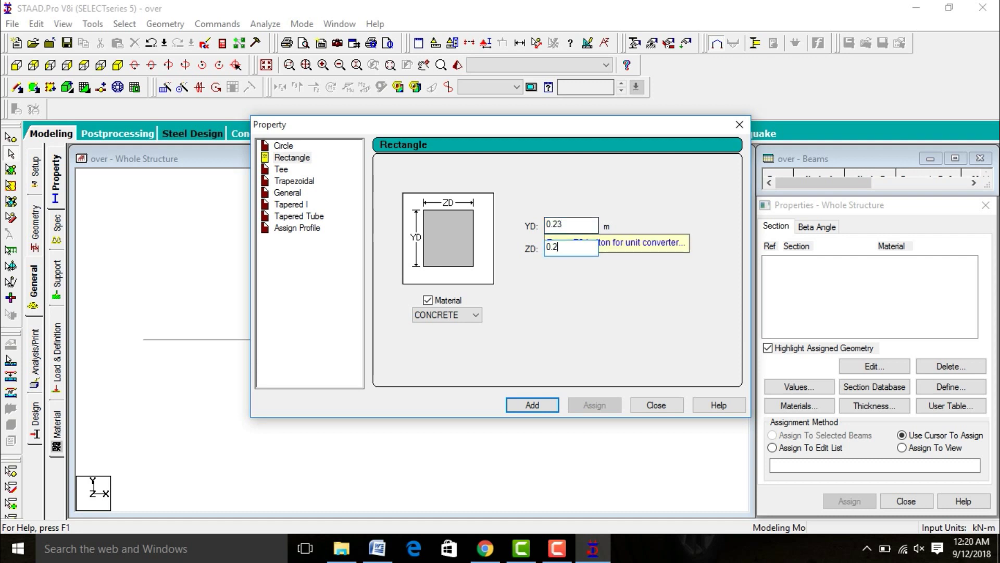
{"action": "type", "text": "0.23"}
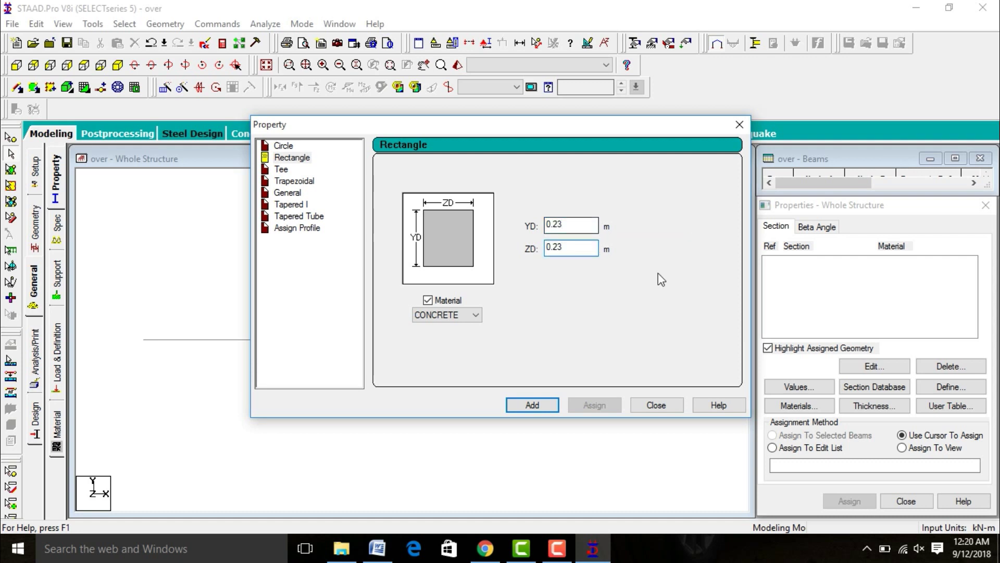
{"action": "left_click", "coordinate": [545, 409]}
{"action": "left_click", "coordinate": [655, 406]}
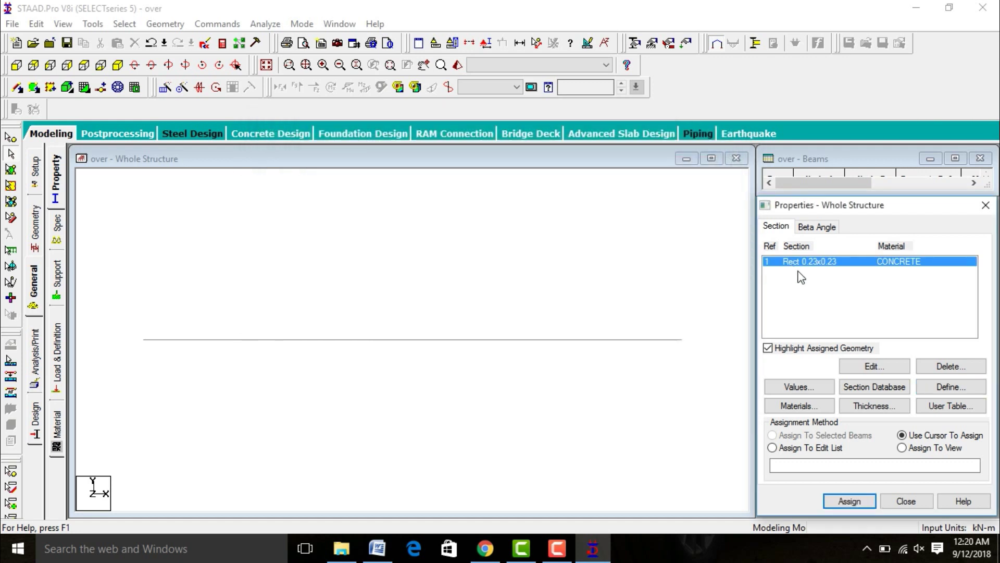
Assign the 0.23 × 0.23 m section to all beams in view
{"action": "left_click", "coordinate": [902, 446]}
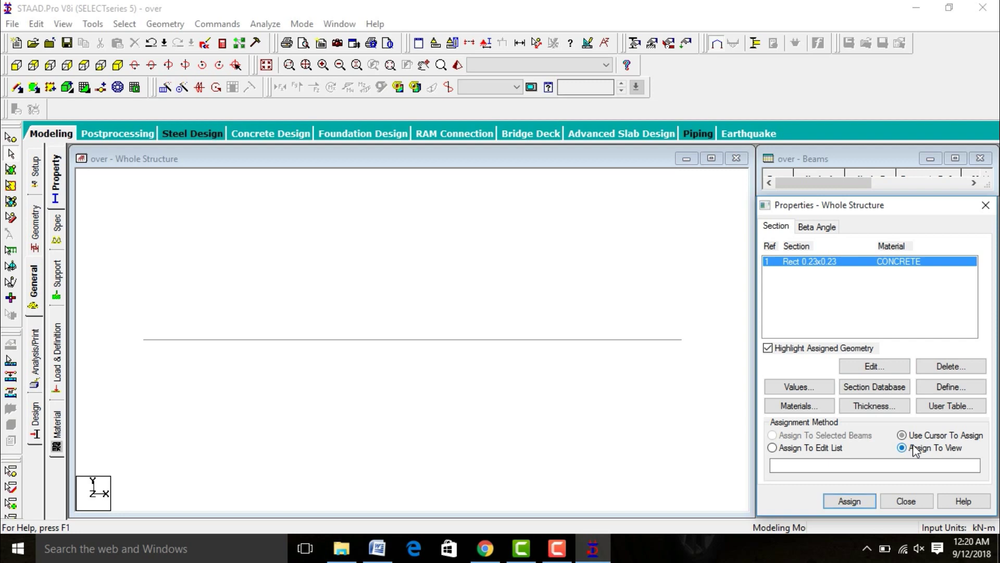
{"action": "left_click", "coordinate": [850, 501]}
{"action": "left_click", "coordinate": [887, 394]}
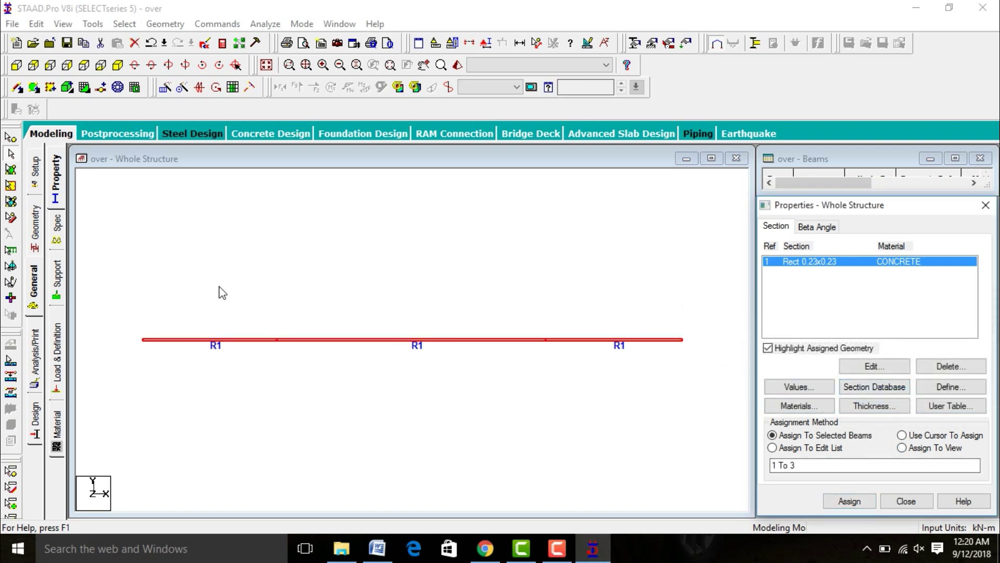
Create Support 2 as fixed but releasing FX, FY, FZ, MX and MZ
{"action": "left_click", "coordinate": [58, 276]}
{"action": "left_click", "coordinate": [894, 387]}
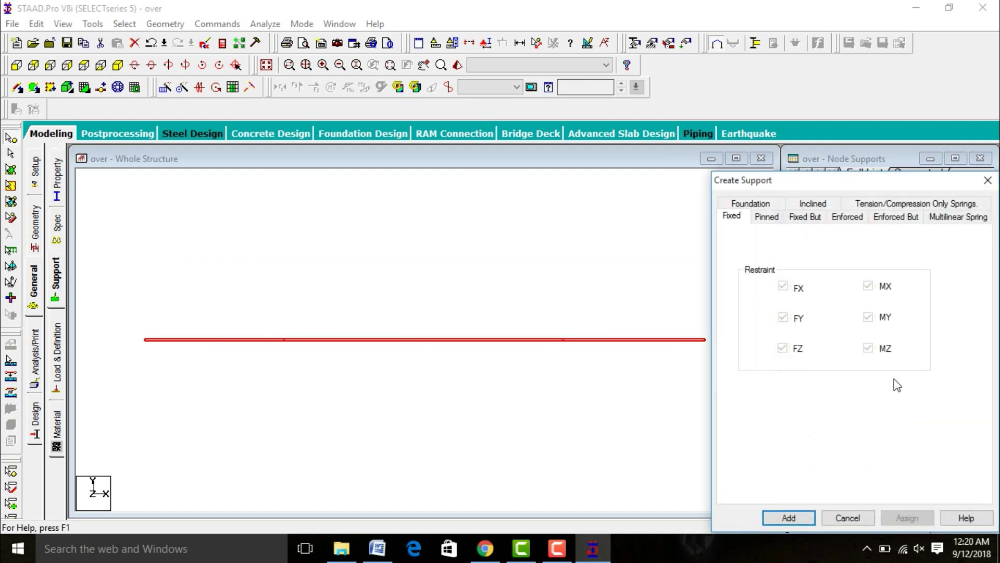
{"action": "left_click", "coordinate": [813, 218]}
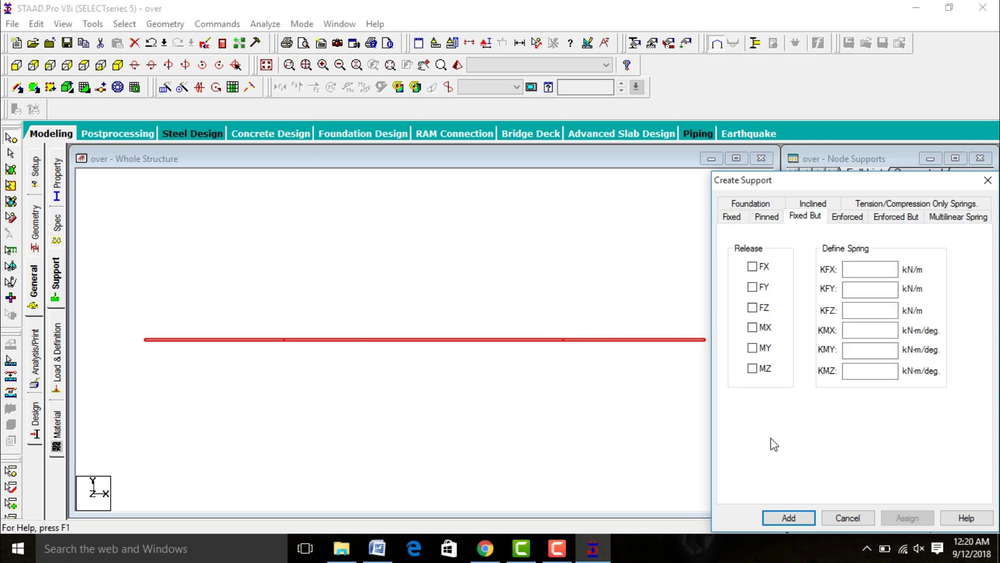
{"action": "left_click", "coordinate": [753, 269]}
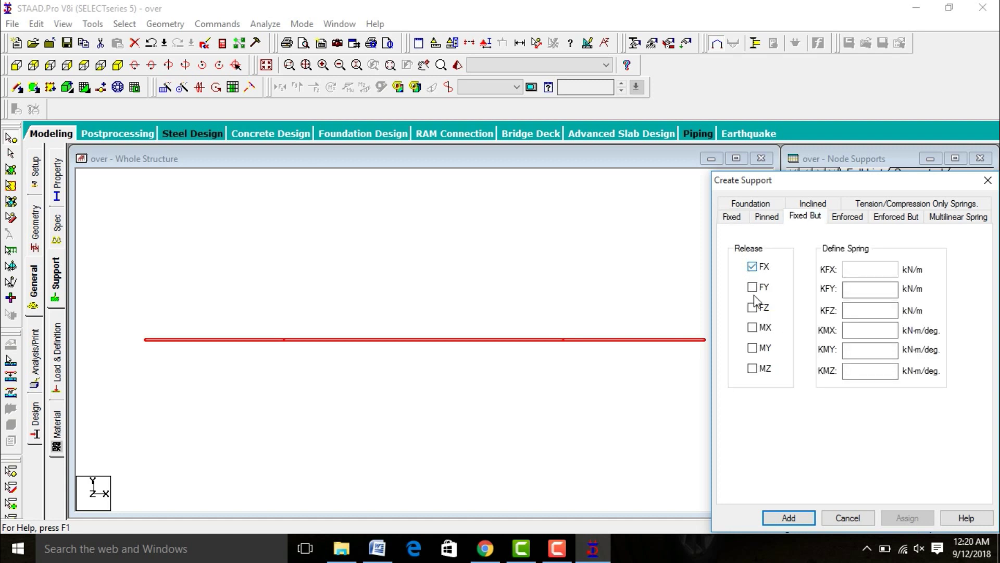
{"action": "left_click", "coordinate": [753, 288]}
{"action": "left_click", "coordinate": [752, 308]}
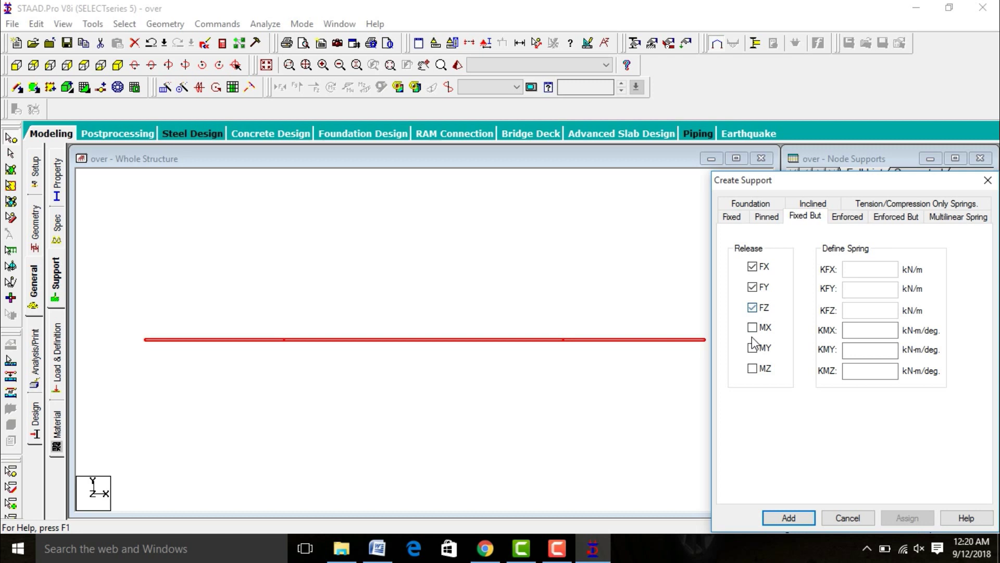
{"action": "left_click", "coordinate": [752, 327]}
{"action": "left_click", "coordinate": [753, 369]}
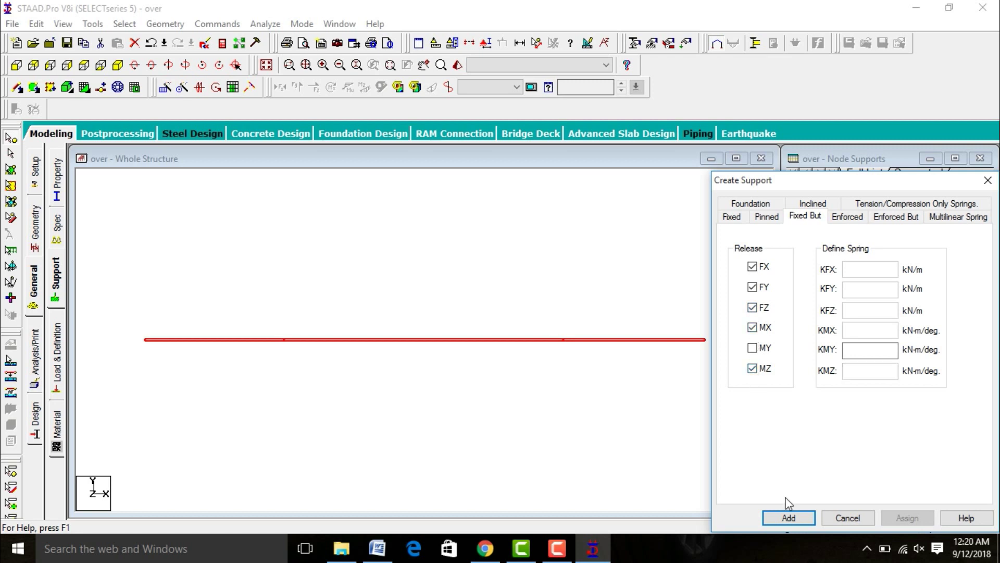
{"action": "left_click", "coordinate": [788, 516]}
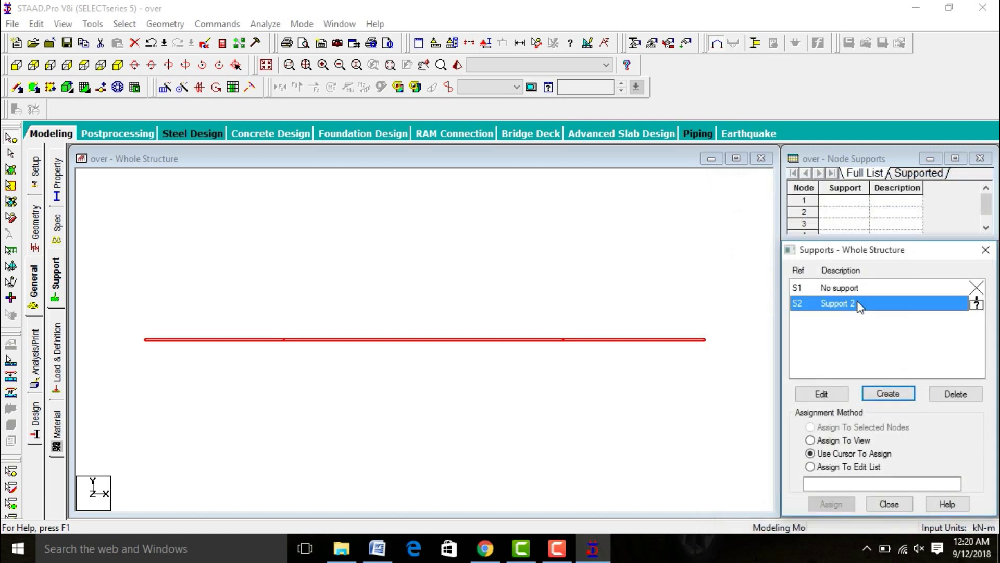
Assign Support 2 to interior nodes 2 and 3
{"action": "left_click", "coordinate": [845, 308]}
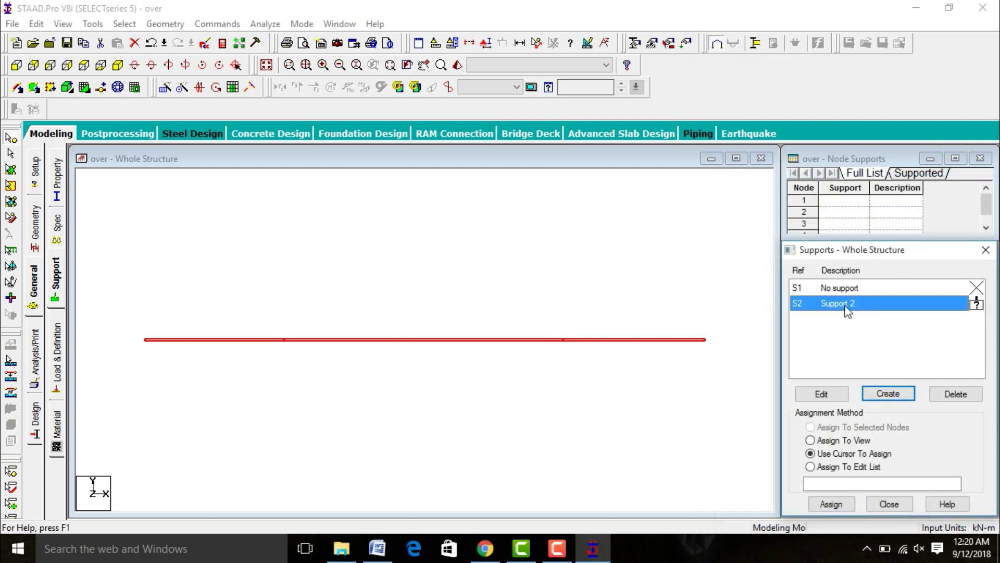
{"action": "left_click", "coordinate": [832, 504]}
{"action": "left_click", "coordinate": [284, 341]}
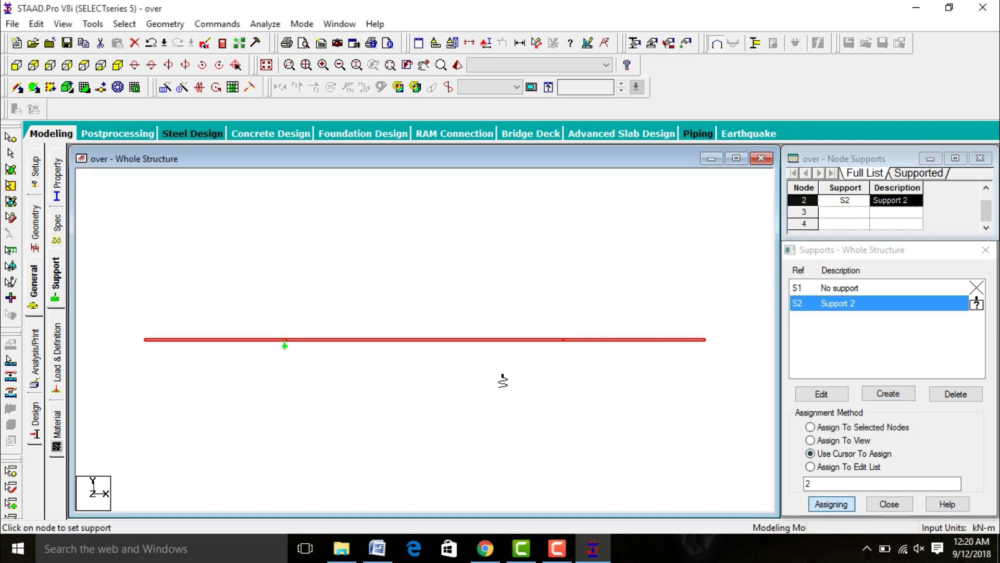
{"action": "left_click", "coordinate": [563, 341]}
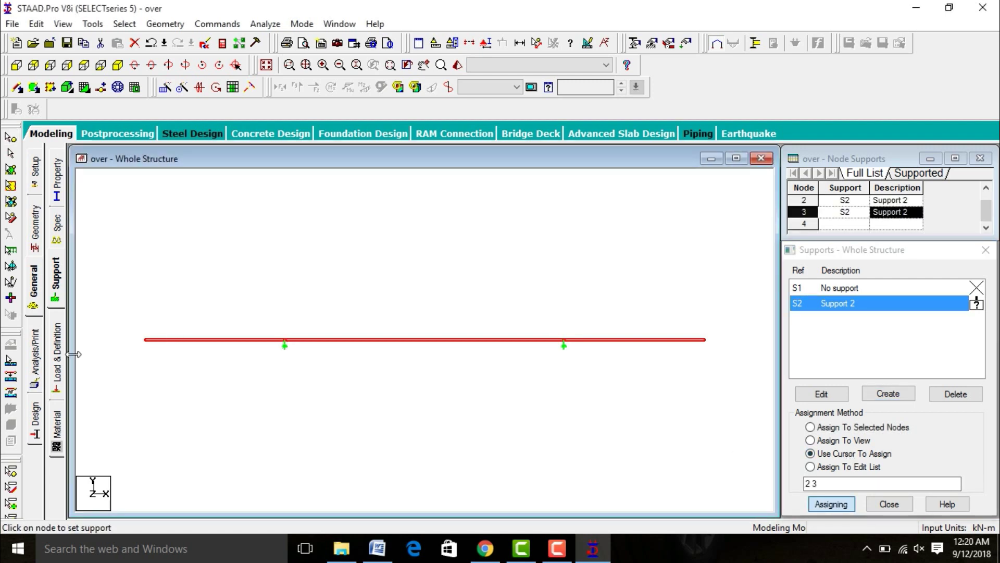
{"action": "left_click", "coordinate": [58, 359]}
Add primary load case 1 titled 'loads' and begin a nodal load item for it
{"action": "left_click", "coordinate": [803, 183]}
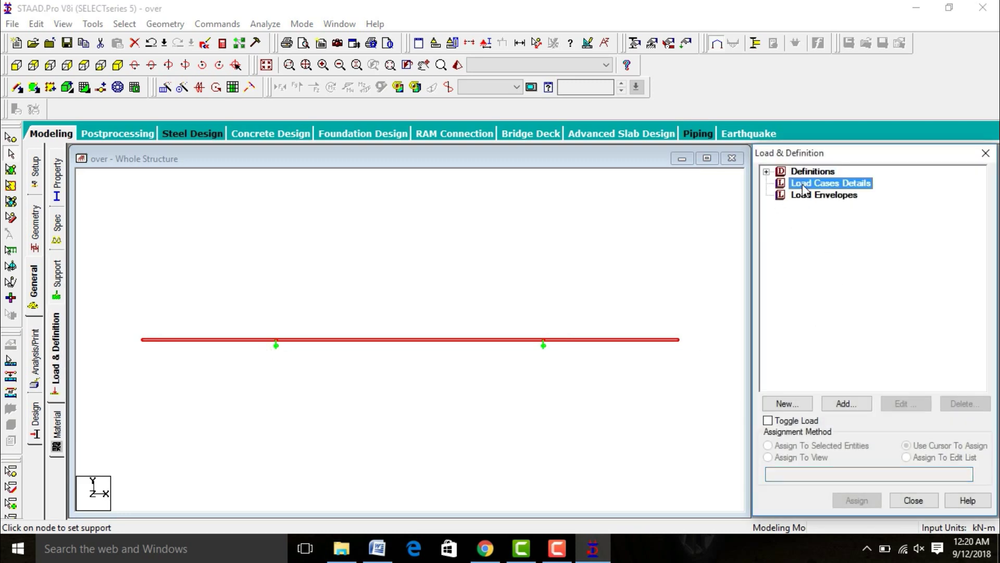
{"action": "left_click", "coordinate": [846, 403]}
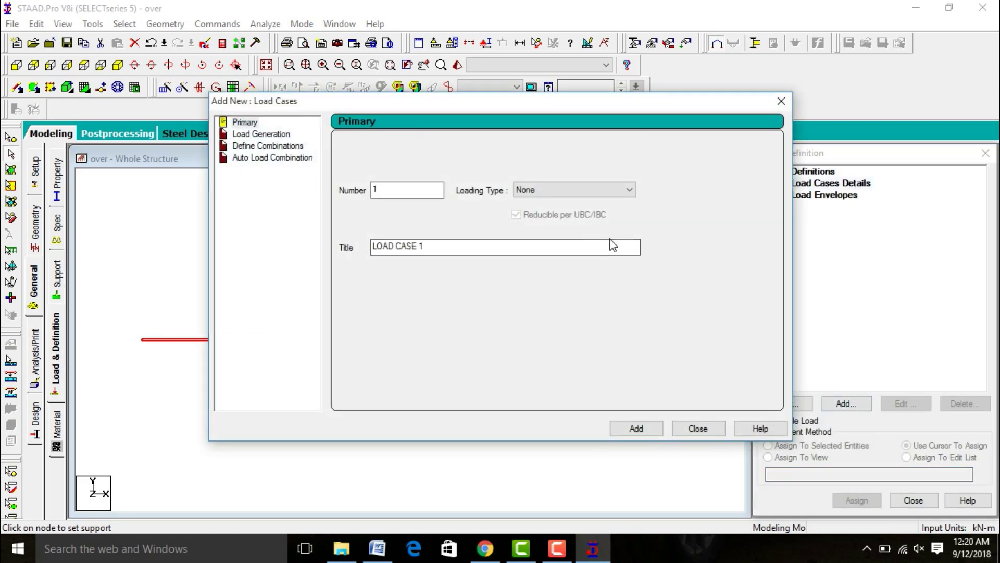
{"action": "left_click_drag", "start_coordinate": [506, 252], "coordinate": [101, 193]}
{"action": "type", "text": "ds"}
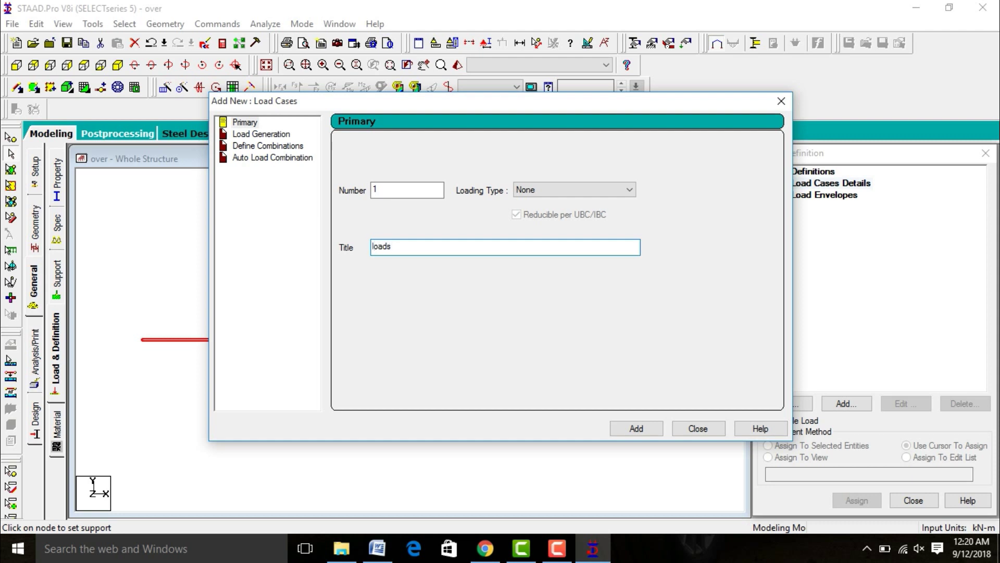
{"action": "key", "text": "Return"}
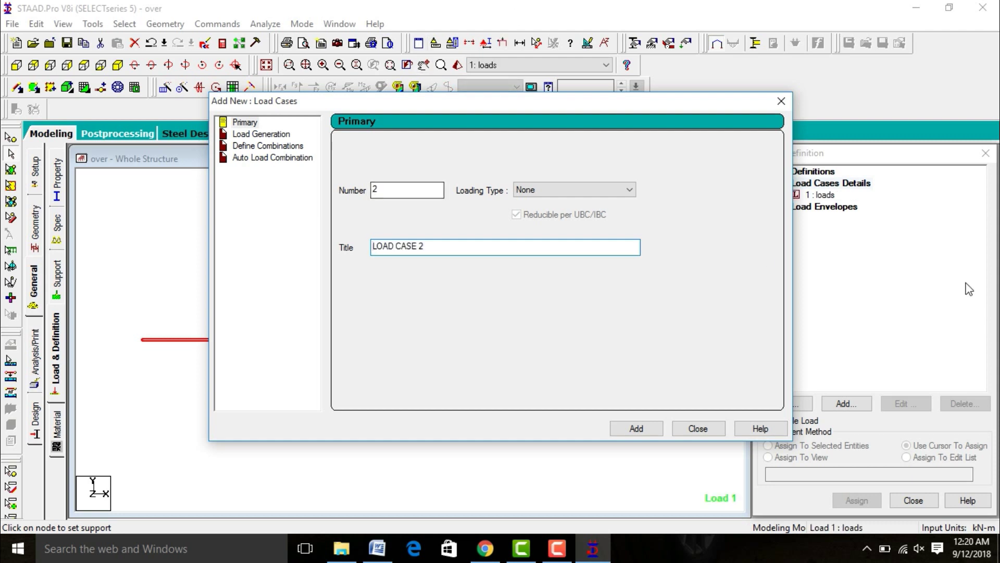
{"action": "left_click", "coordinate": [781, 102]}
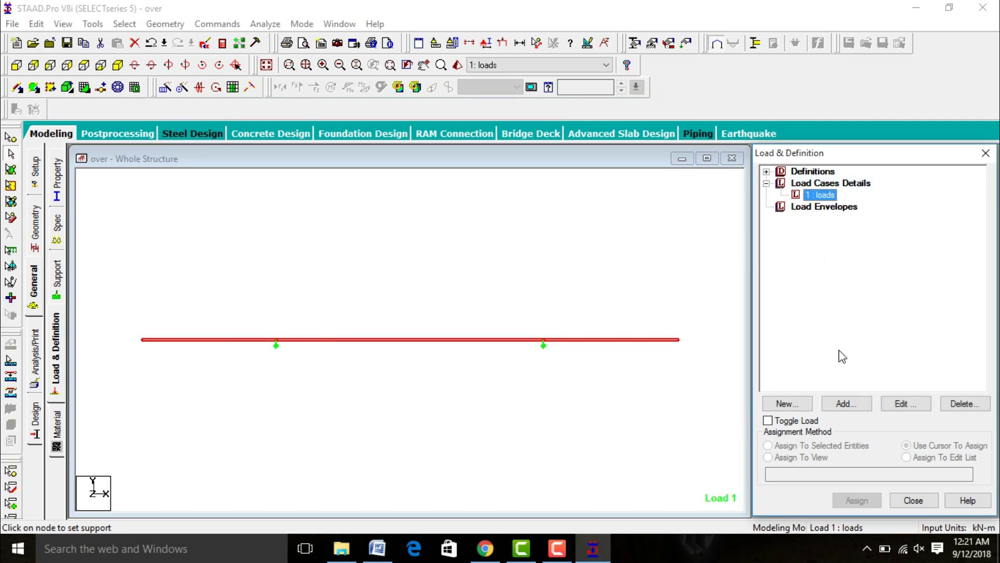
{"action": "left_click", "coordinate": [845, 404]}
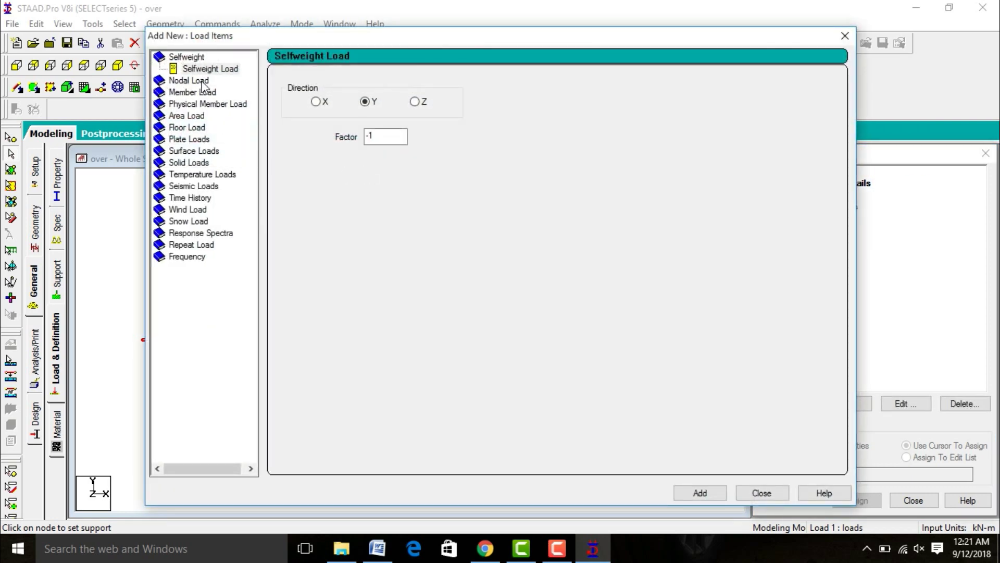
{"action": "left_click", "coordinate": [202, 82]}
Add a -10 kN Fy nodal load, checking the value against the Word sketch
{"action": "left_click", "coordinate": [328, 159]}
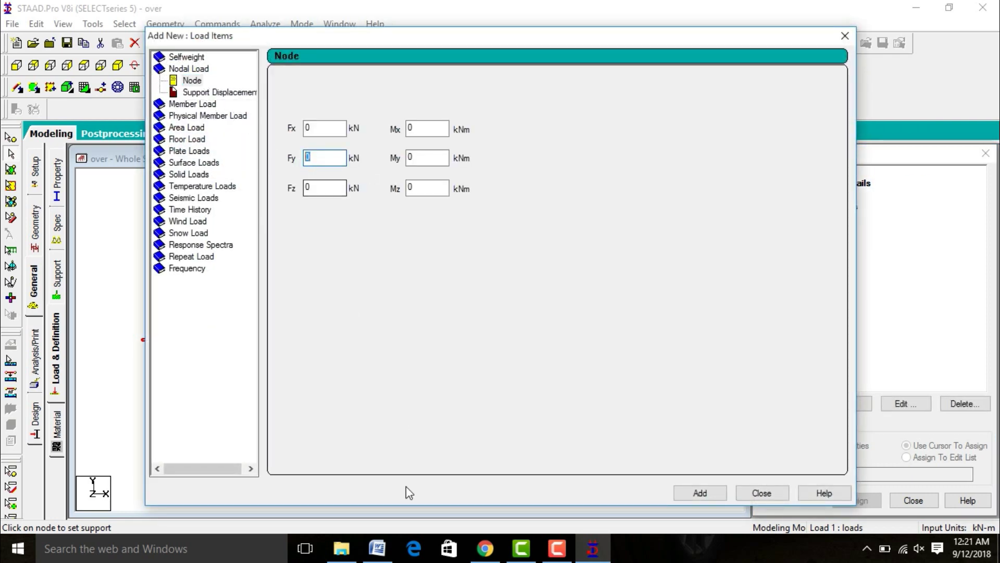
{"action": "left_click", "coordinate": [377, 548]}
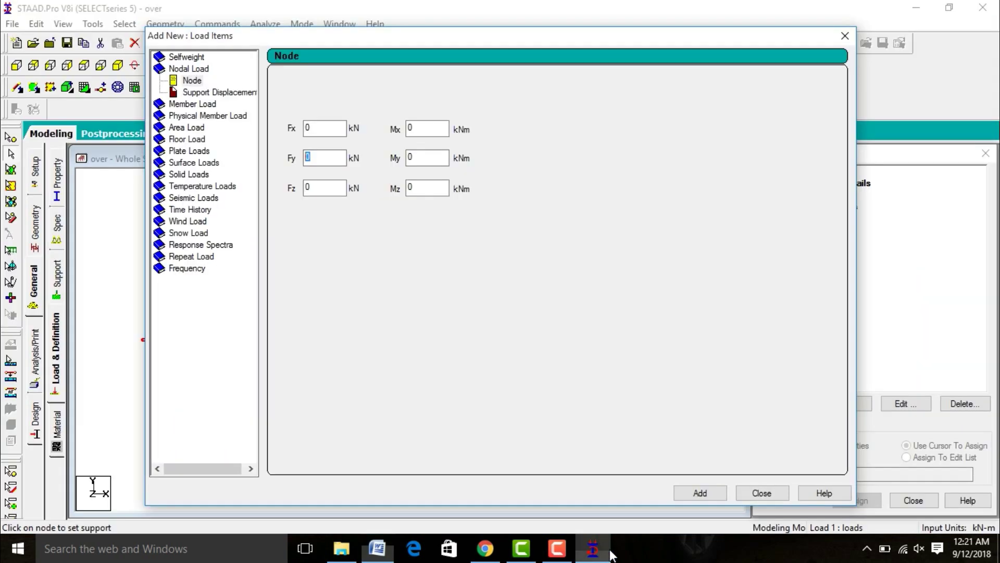
{"action": "left_click", "coordinate": [592, 548]}
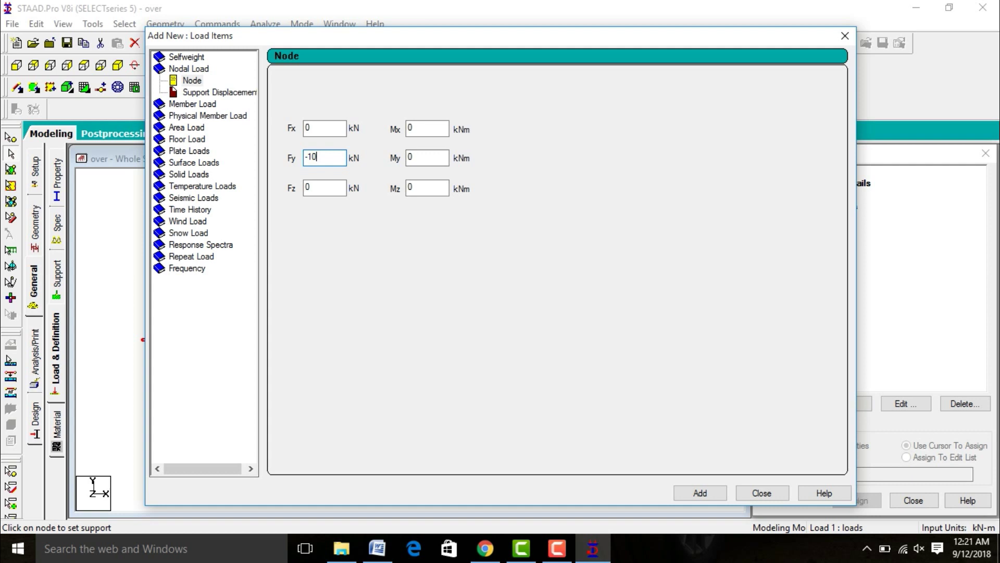
{"action": "left_click", "coordinate": [702, 492]}
Add a -20 kN/m uniform force member load in GY
{"action": "left_click", "coordinate": [211, 104]}
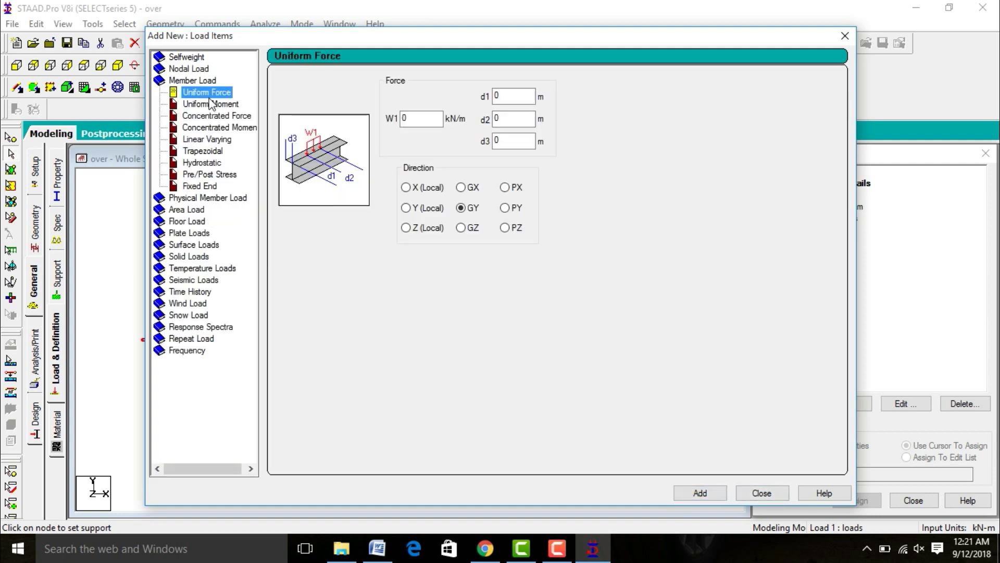
{"action": "left_click", "coordinate": [412, 118]}
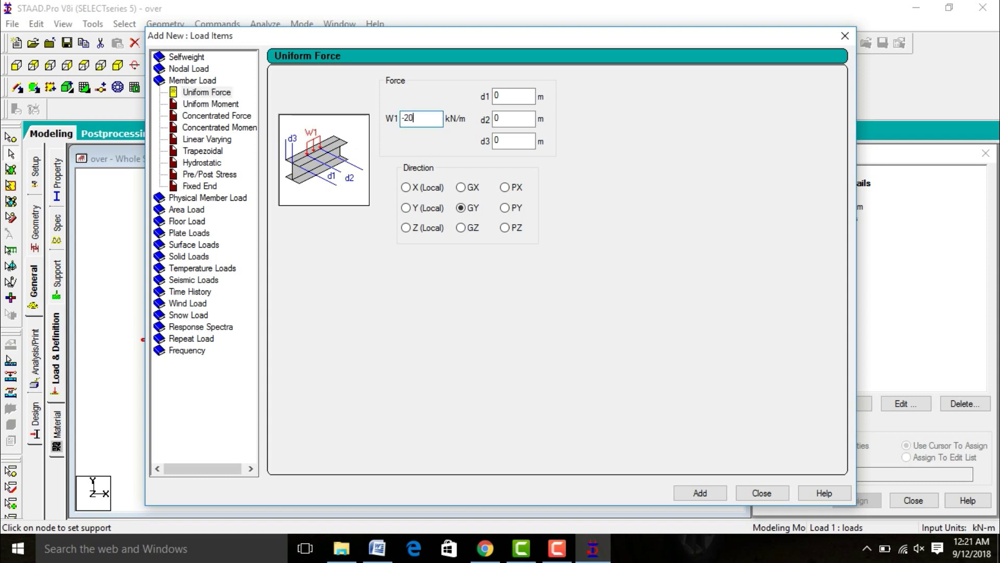
{"action": "left_click", "coordinate": [692, 494]}
Apply the -10 kN FY load to end nodes 1 and 4 and the -20 kN/m UDL to beam 2
{"action": "left_click", "coordinate": [757, 492]}
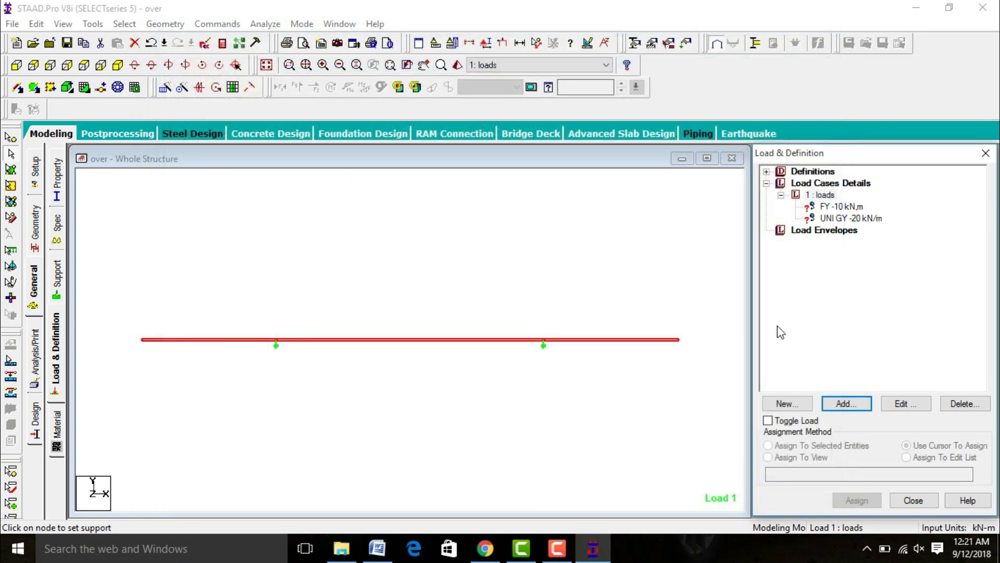
{"action": "left_click", "coordinate": [840, 207]}
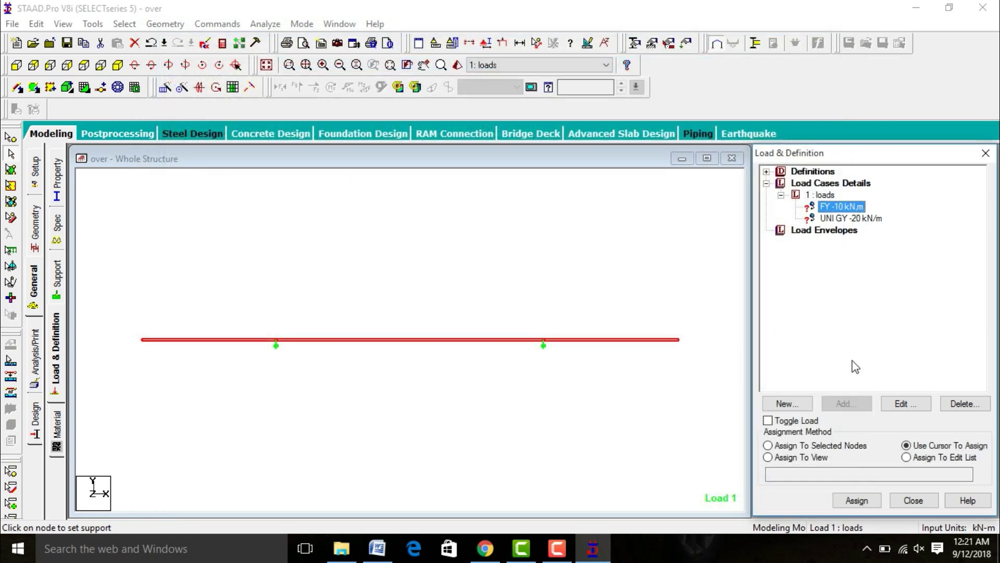
{"action": "left_click", "coordinate": [857, 500]}
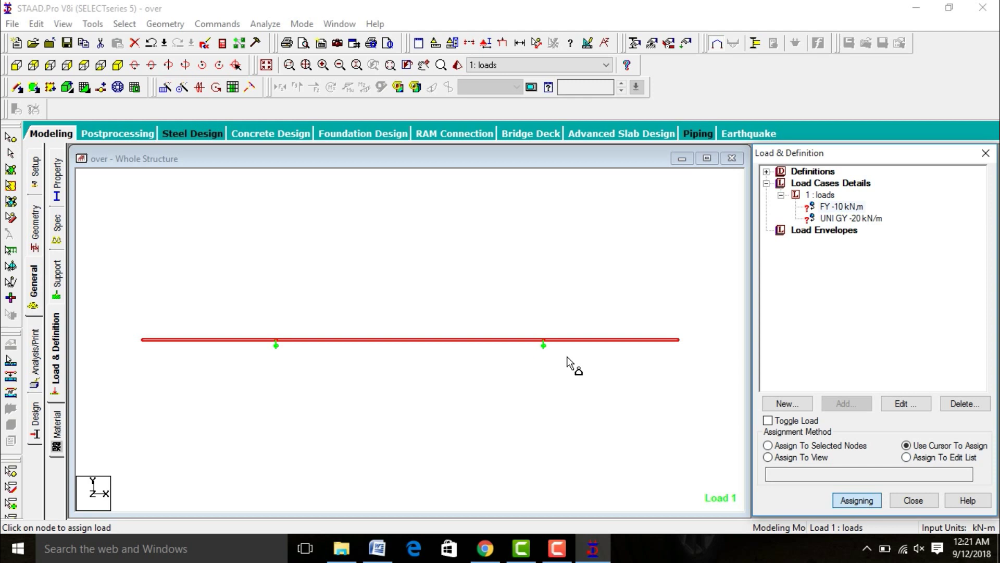
{"action": "left_click", "coordinate": [146, 341]}
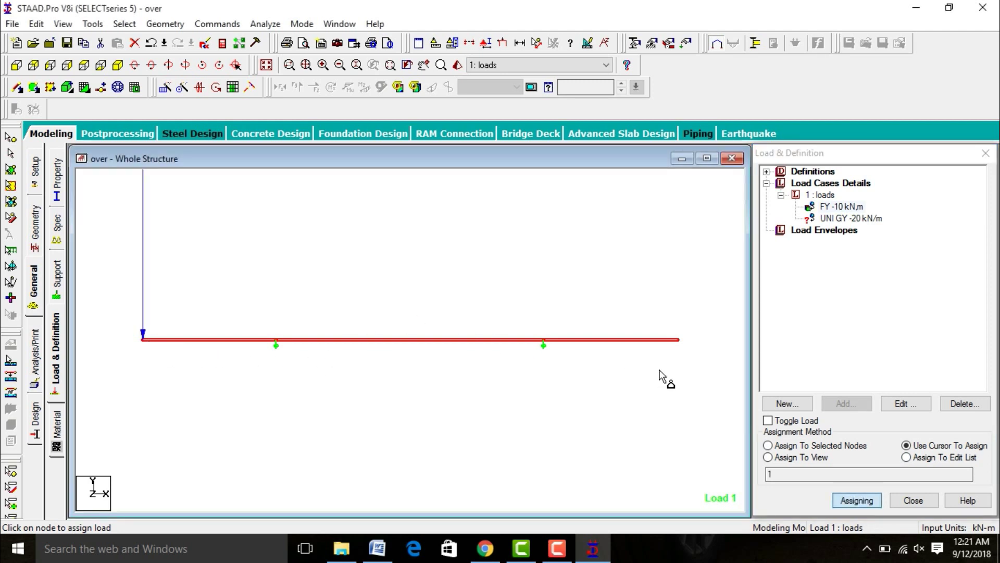
{"action": "left_click", "coordinate": [679, 340]}
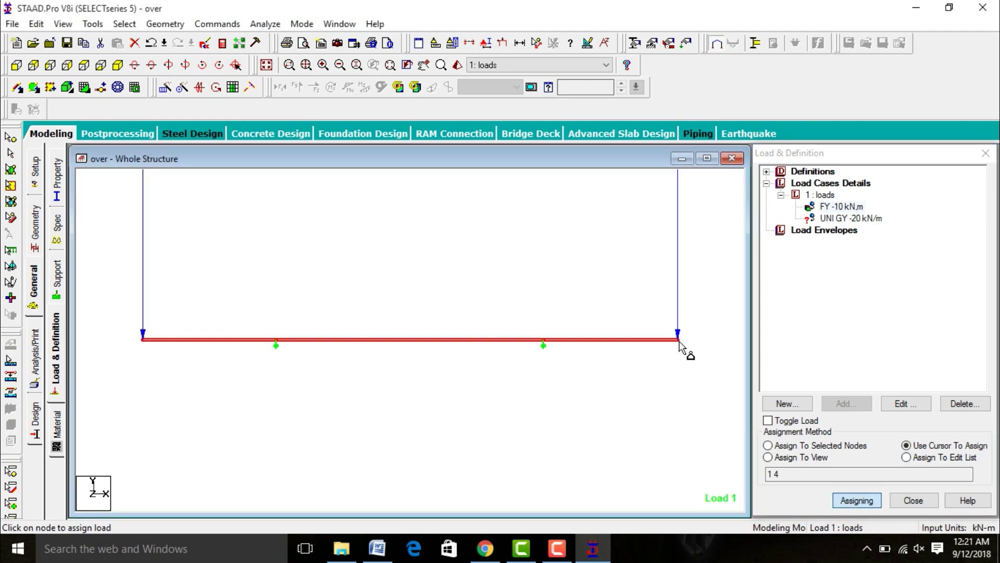
{"action": "left_click", "coordinate": [818, 219]}
{"action": "left_click", "coordinate": [408, 342]}
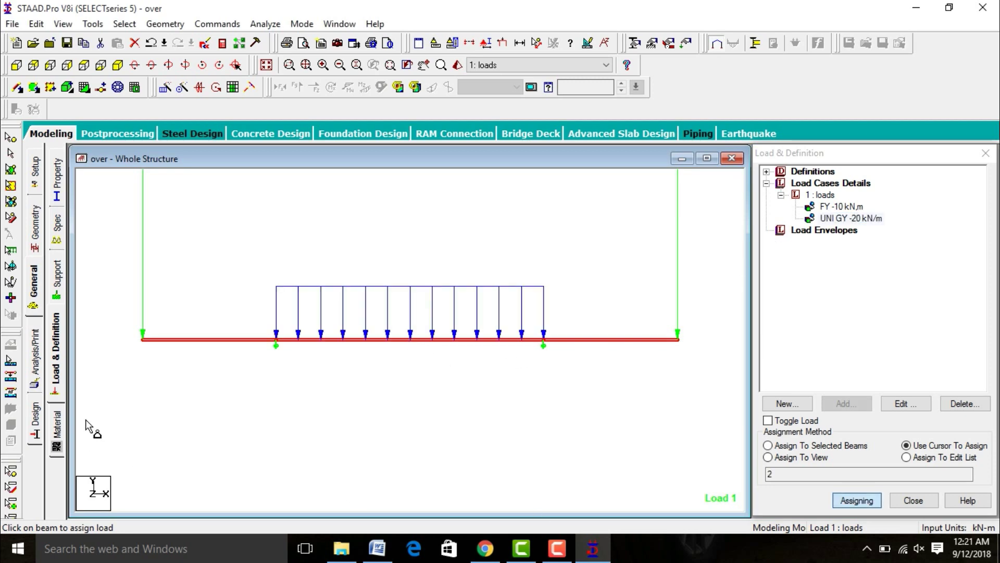
{"action": "left_click", "coordinate": [55, 434]}
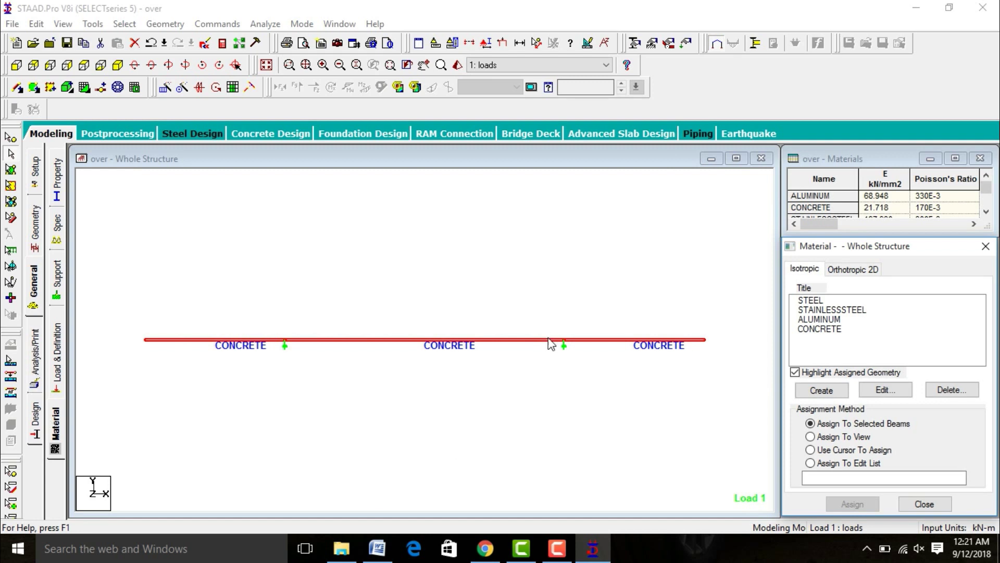
Assign CONCRETE material to every member in view
{"action": "left_click", "coordinate": [804, 329]}
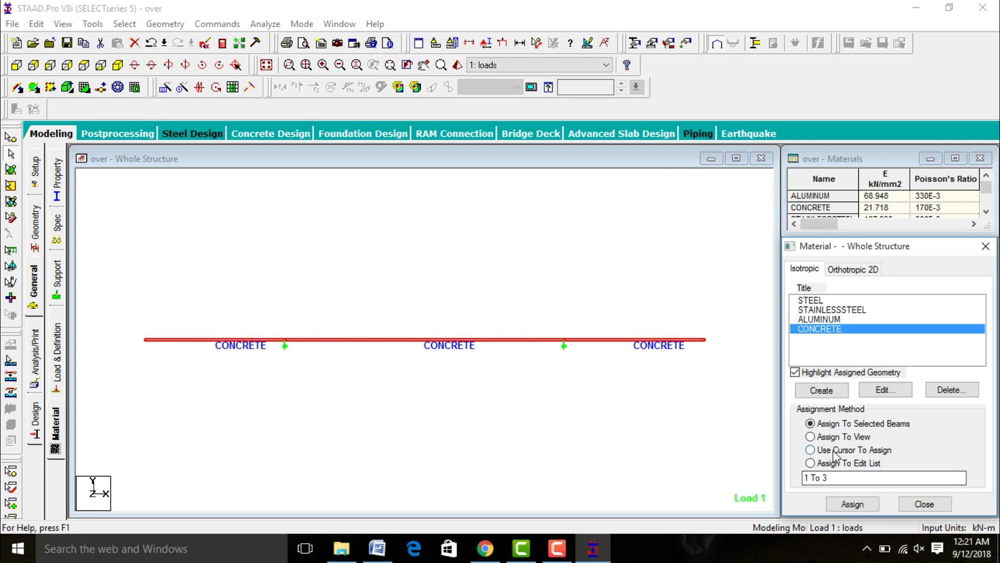
{"action": "left_click", "coordinate": [811, 437]}
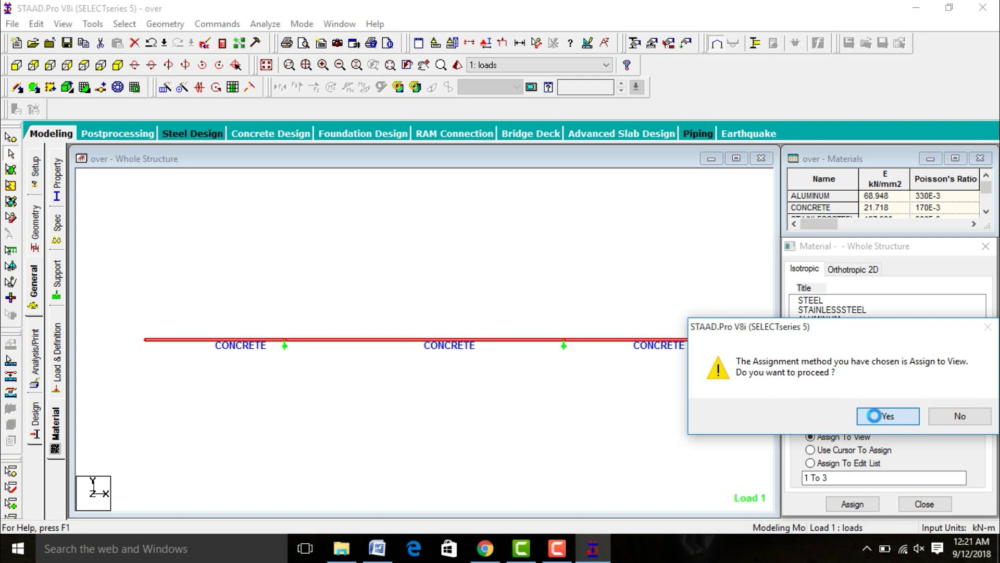
{"action": "left_click", "coordinate": [885, 413]}
Add a Perform Analysis command, run the analysis and continue to post-processing
{"action": "left_click", "coordinate": [34, 366]}
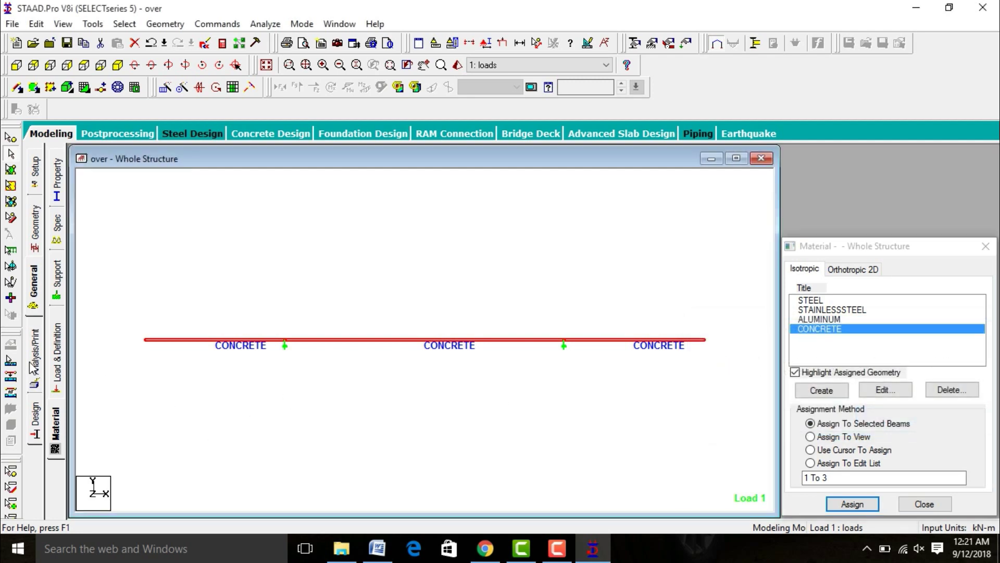
{"action": "left_click", "coordinate": [454, 430]}
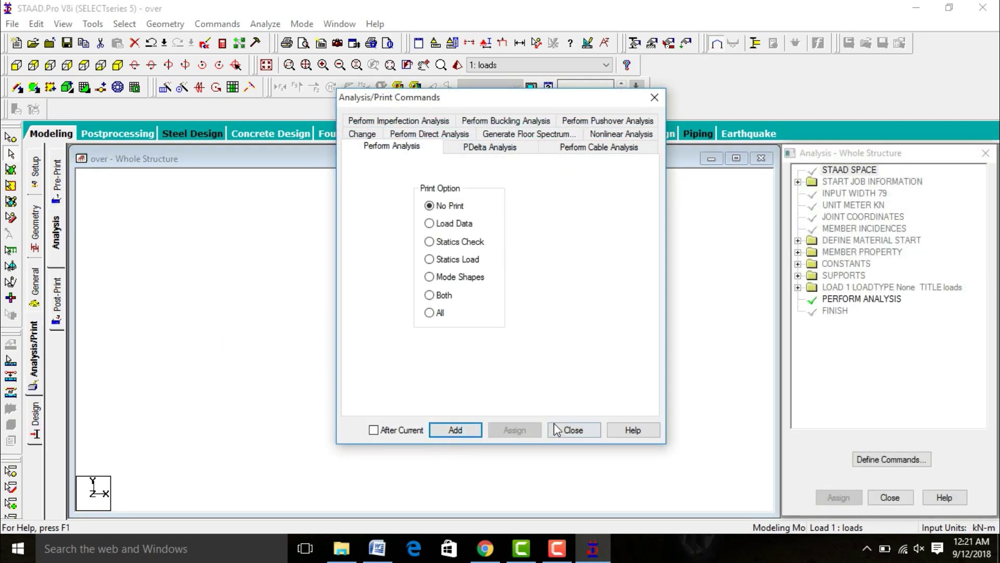
{"action": "left_click", "coordinate": [570, 429]}
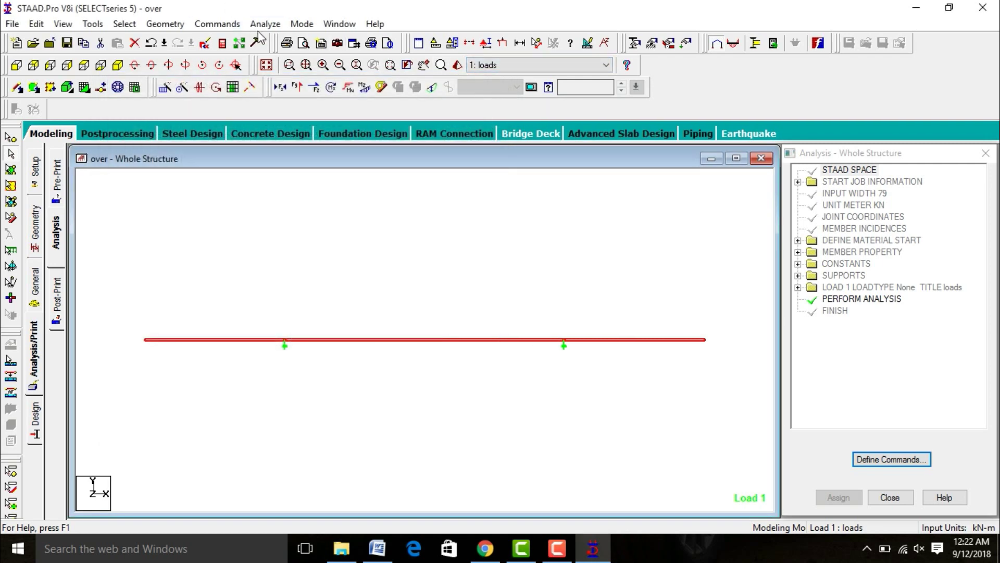
{"action": "left_click", "coordinate": [265, 24]}
{"action": "left_click", "coordinate": [269, 44]}
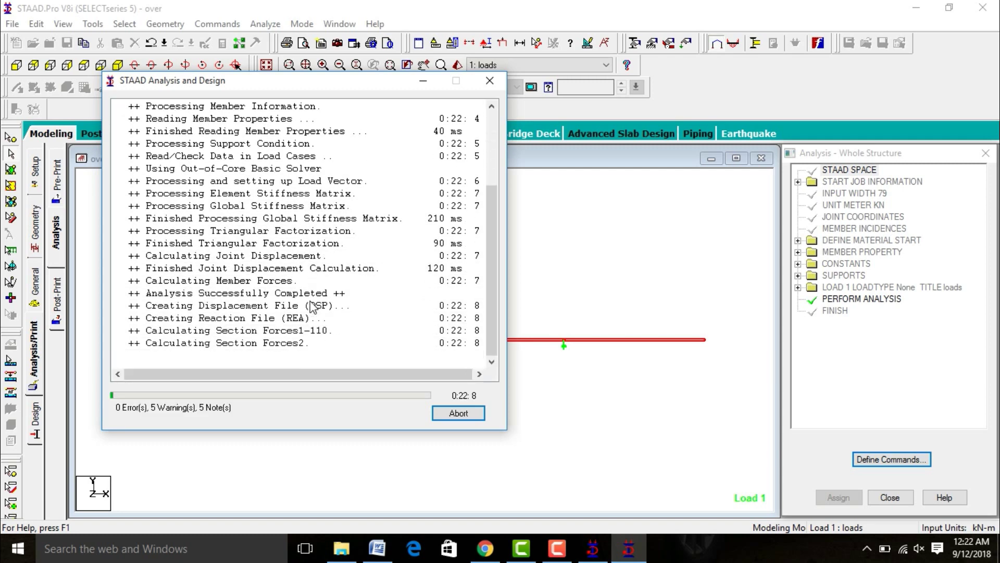
{"action": "left_click", "coordinate": [188, 405]}
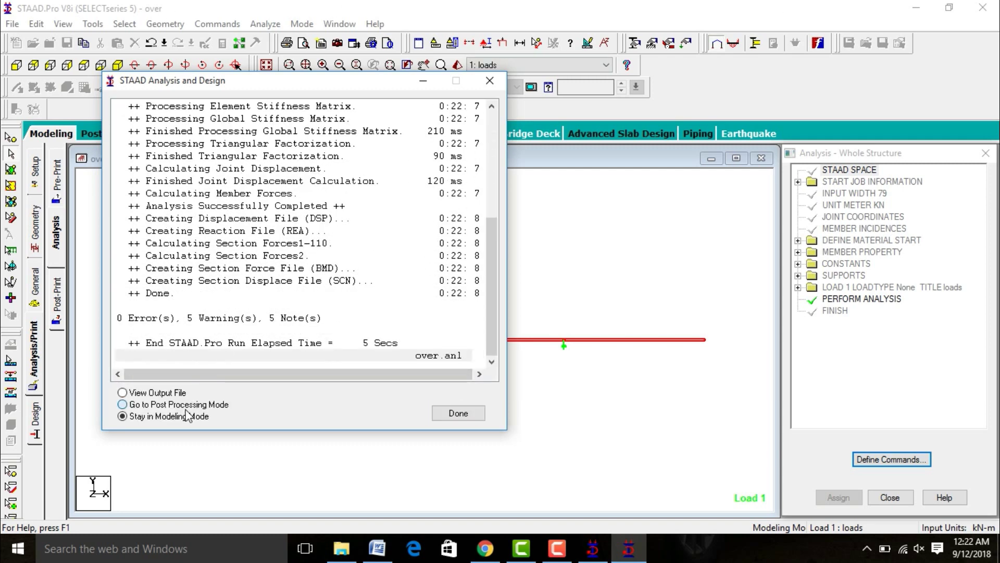
{"action": "left_click", "coordinate": [458, 413]}
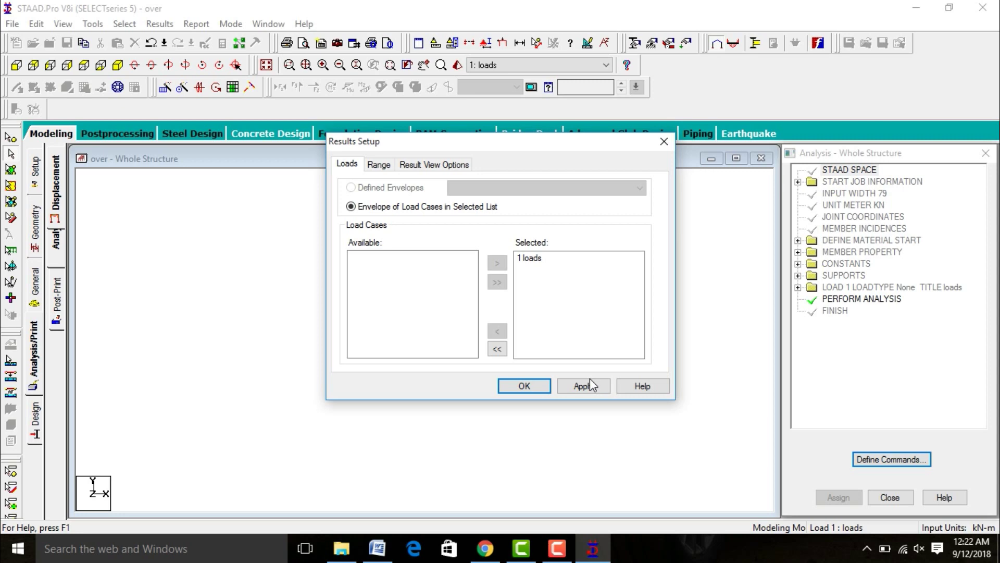
Confirm load 1 and plot the Shear Y and Bending Z diagrams along the beam
{"action": "left_click", "coordinate": [525, 387]}
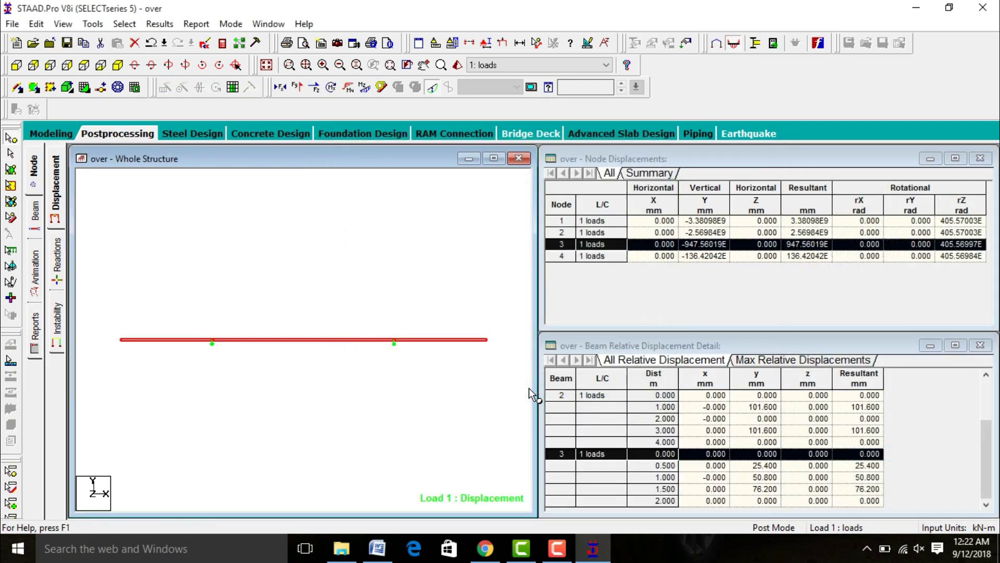
{"action": "left_click", "coordinate": [297, 87]}
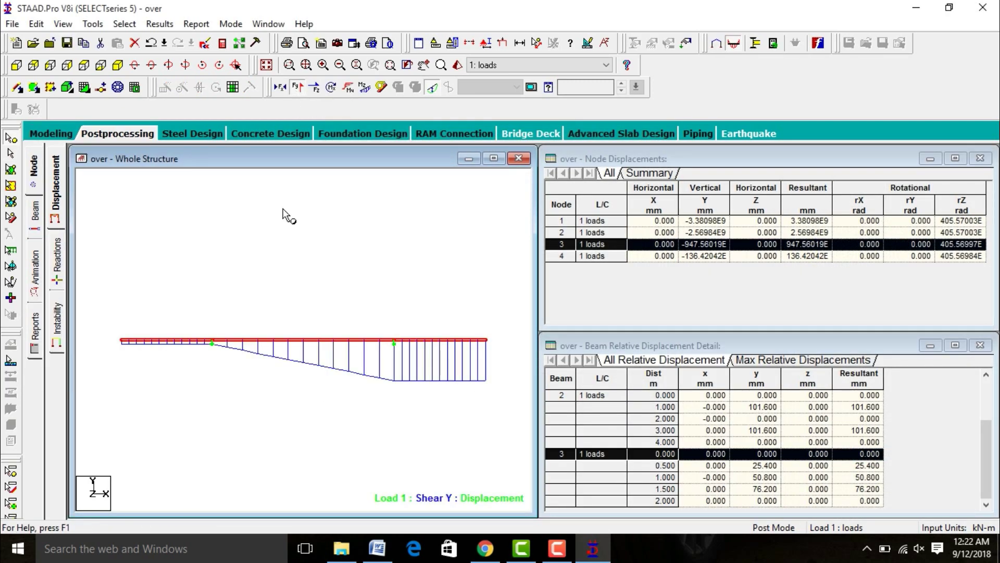
{"action": "scroll", "coordinate": [294, 333], "scroll_direction": "up", "scroll_amount": 2}
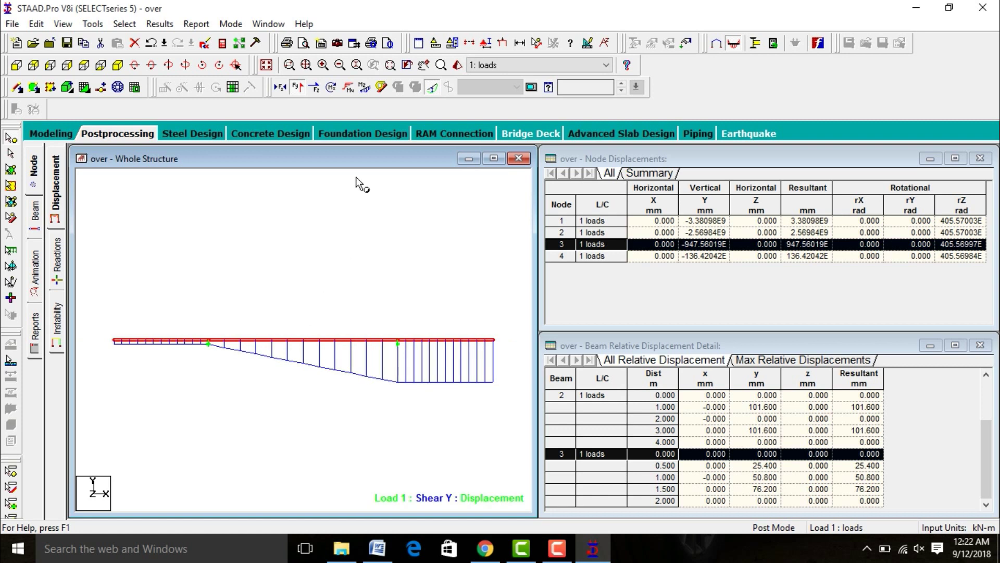
{"action": "left_click", "coordinate": [364, 87]}
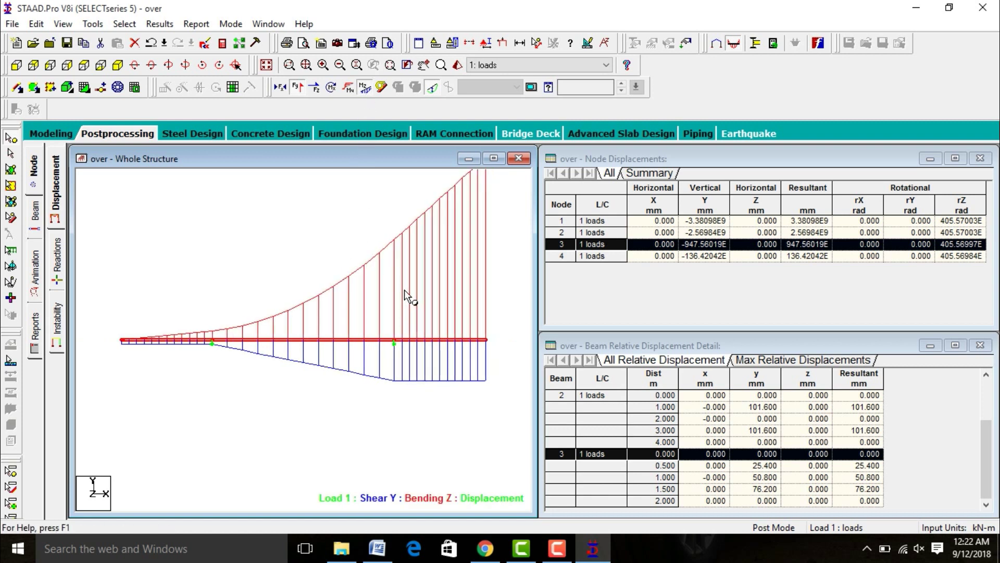
{"action": "scroll", "coordinate": [404, 289], "scroll_direction": "down", "scroll_amount": 2}
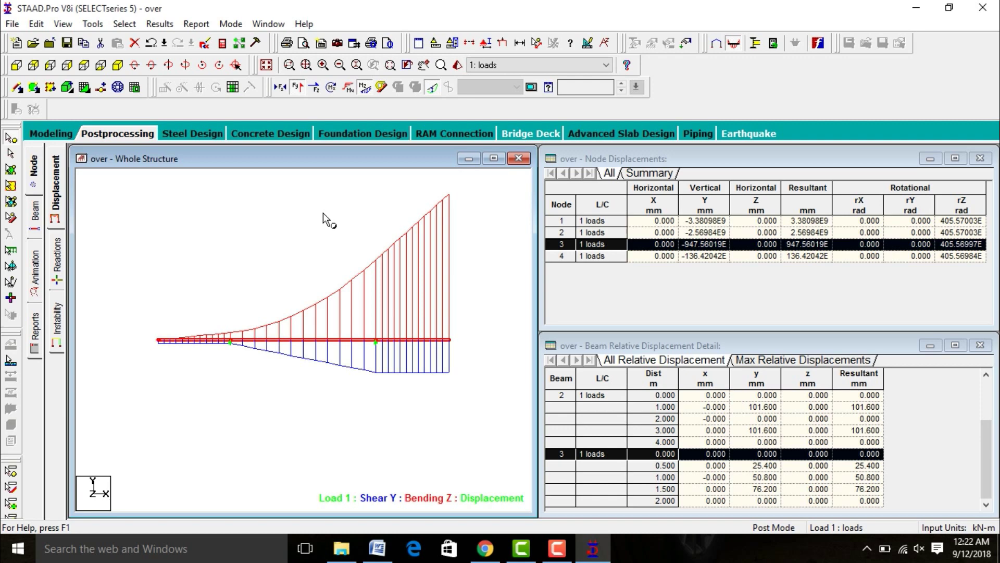
Choose beam result labels for end, maximum and mid-point bending moments and for shear forces
{"action": "left_click", "coordinate": [160, 24]}
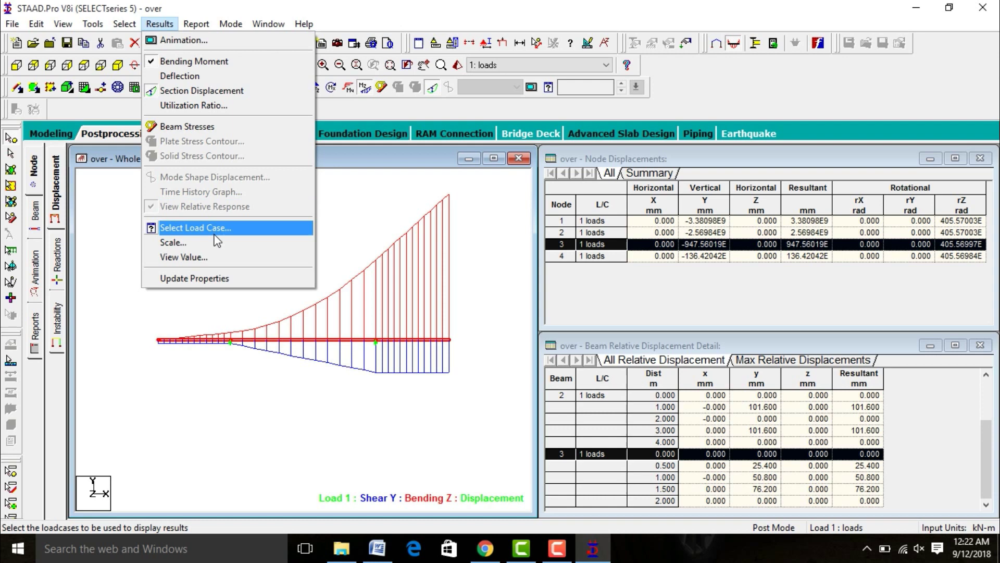
{"action": "left_click", "coordinate": [218, 257]}
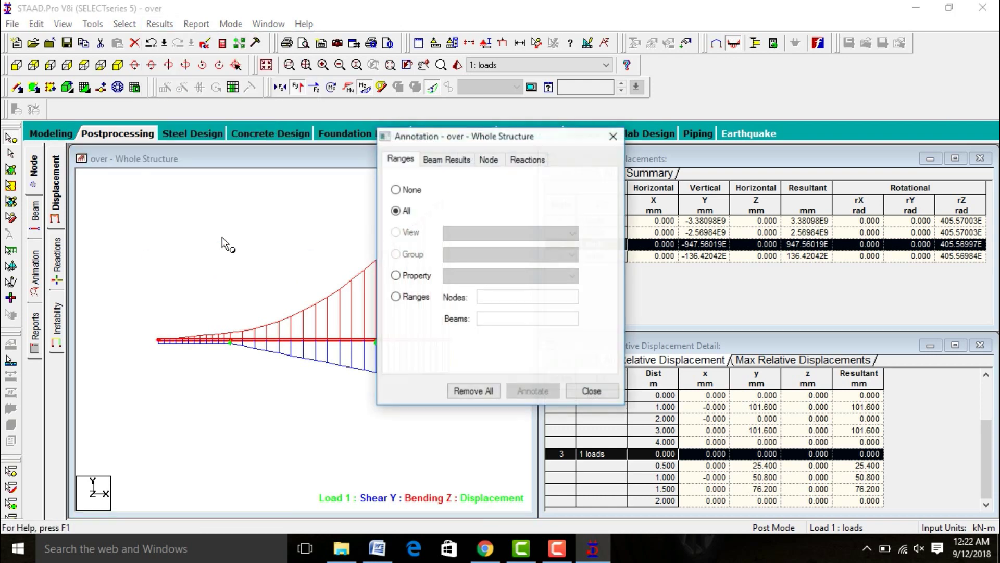
{"action": "left_click", "coordinate": [448, 163]}
{"action": "left_click", "coordinate": [413, 197]}
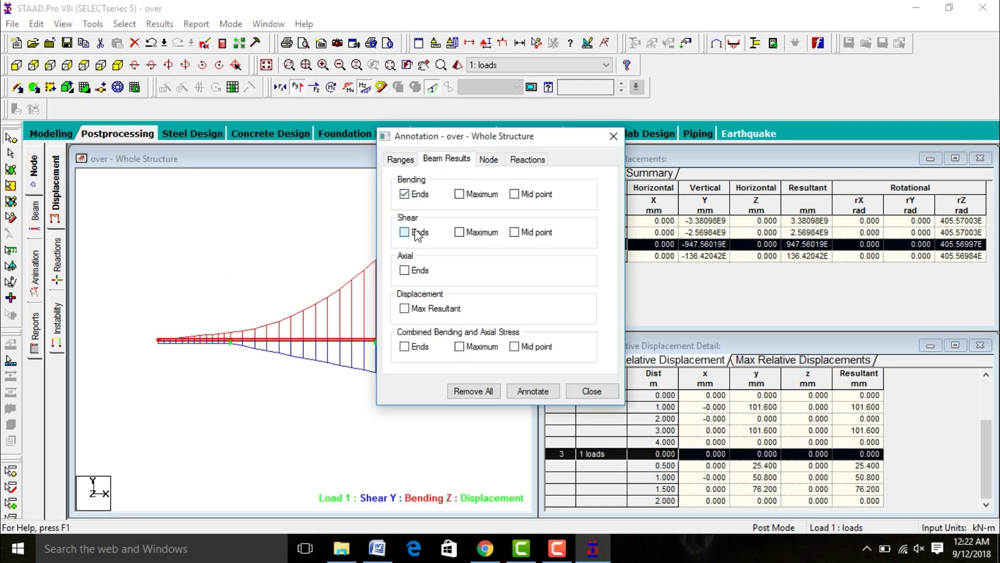
{"action": "left_click", "coordinate": [458, 194]}
{"action": "left_click", "coordinate": [459, 232]}
{"action": "left_click", "coordinate": [514, 194]}
{"action": "left_click", "coordinate": [514, 232]}
Also label end axial forces, maximum resultant displacement, and end, maximum and mid-point combined stresses
{"action": "left_click", "coordinate": [411, 269]}
{"action": "left_click", "coordinate": [405, 308]}
{"action": "left_click", "coordinate": [409, 348]}
{"action": "left_click", "coordinate": [458, 346]}
{"action": "left_click", "coordinate": [514, 346]}
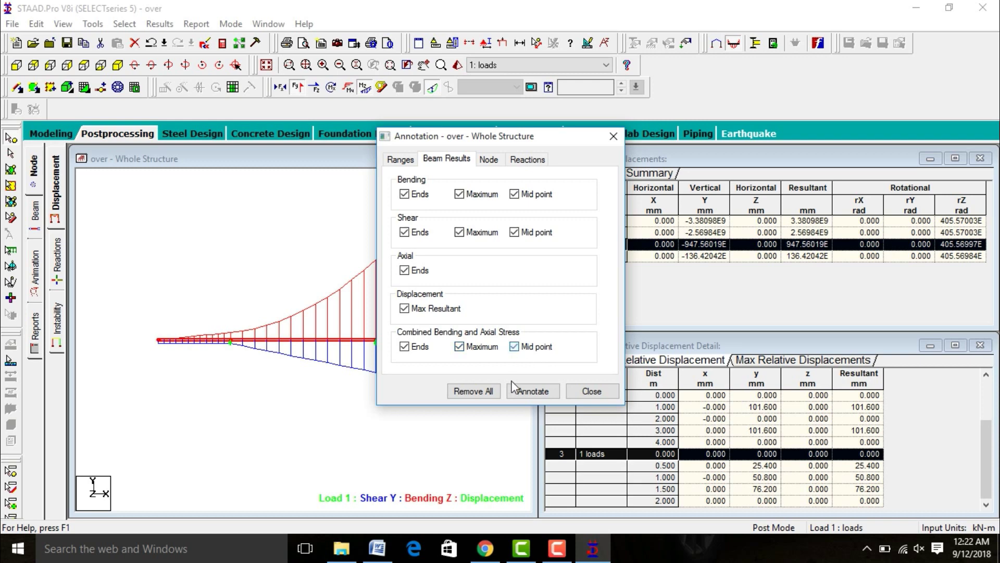
Annotate the diagrams with these values, dismiss the axial warnings and return to Modeling
{"action": "left_click", "coordinate": [542, 394]}
{"action": "left_click", "coordinate": [625, 307]}
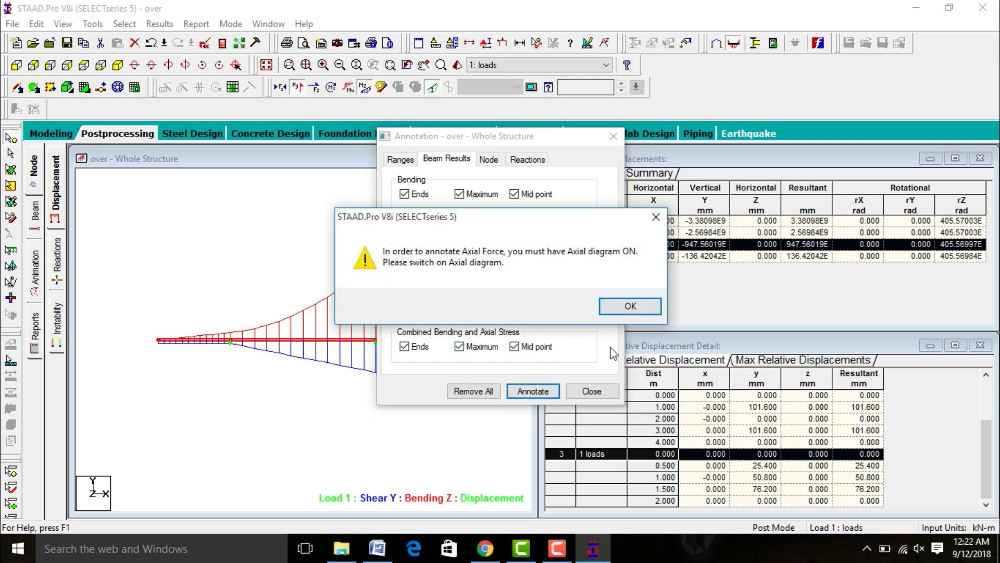
{"action": "left_click", "coordinate": [625, 308]}
{"action": "left_click", "coordinate": [594, 391]}
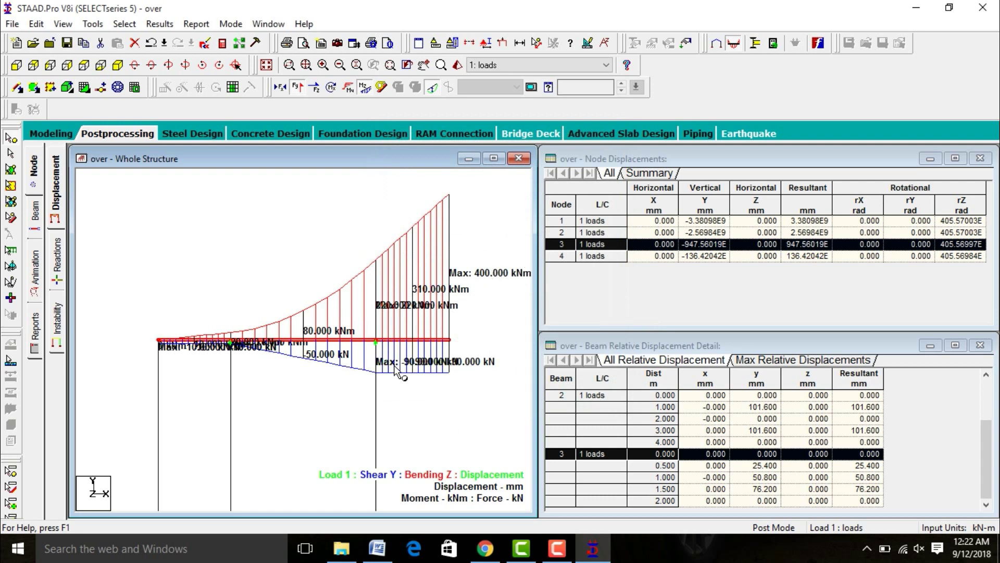
{"action": "left_click", "coordinate": [67, 133]}
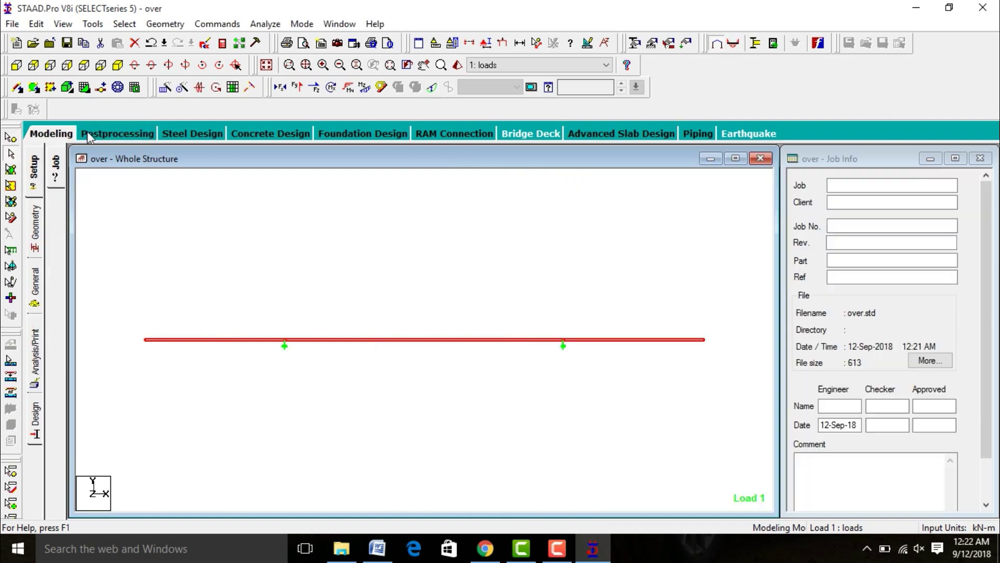
Play a section displacement animation of the beam on the Results page
{"action": "left_click", "coordinate": [108, 135]}
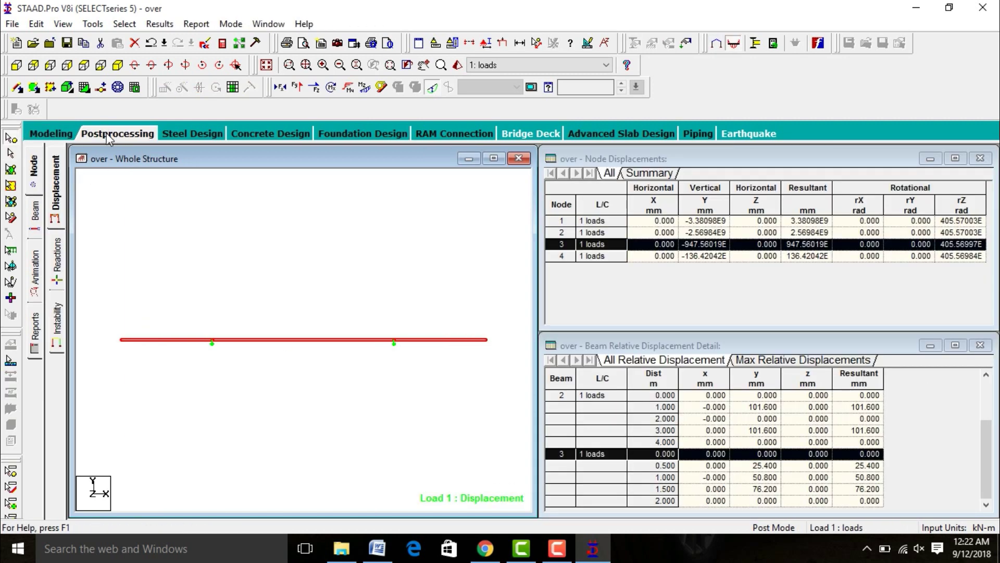
{"action": "left_click", "coordinate": [37, 284]}
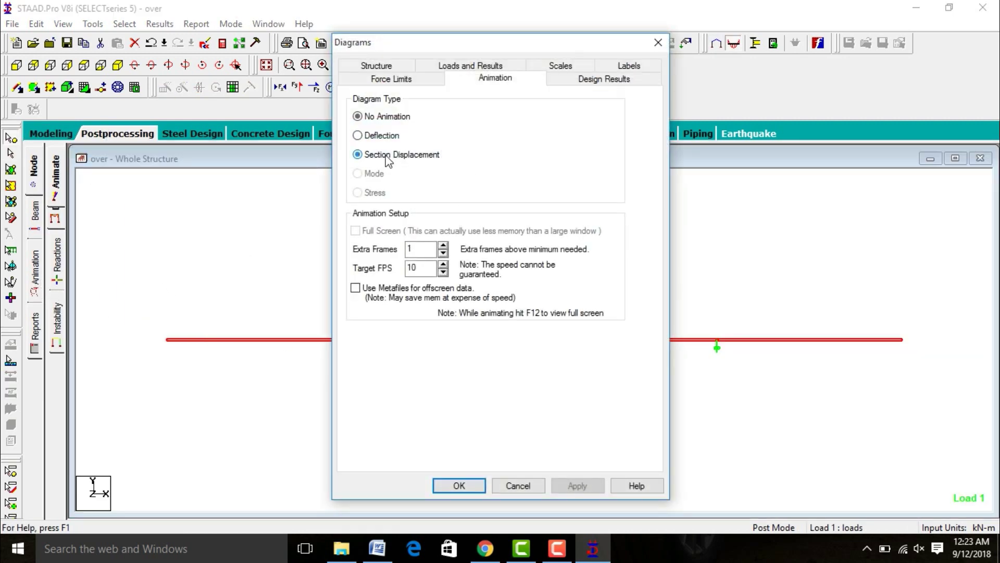
{"action": "left_click", "coordinate": [555, 486]}
{"action": "left_click", "coordinate": [459, 485]}
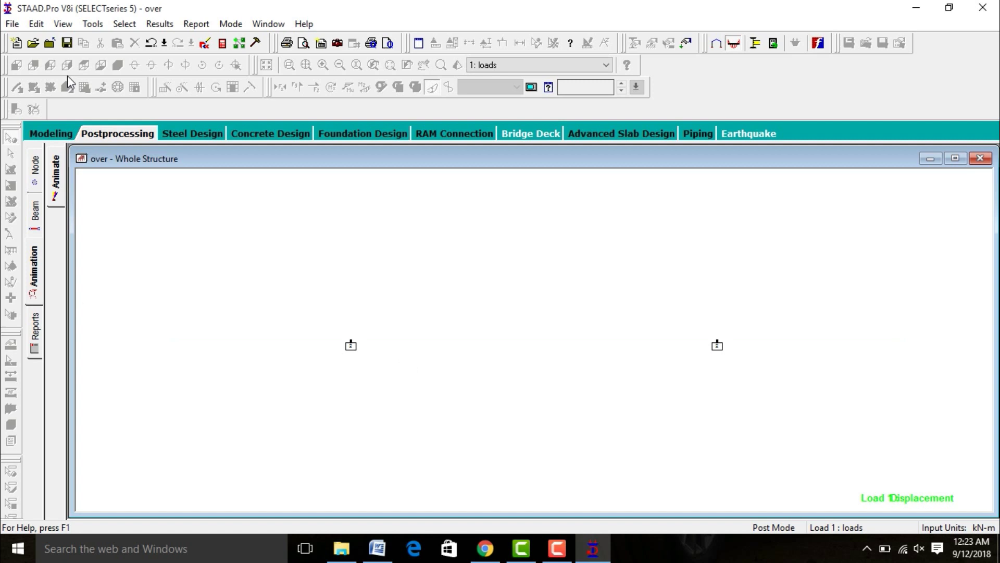
Show the Concrete Design settings on the Modeling page and list the available design codes
{"action": "left_click", "coordinate": [58, 132]}
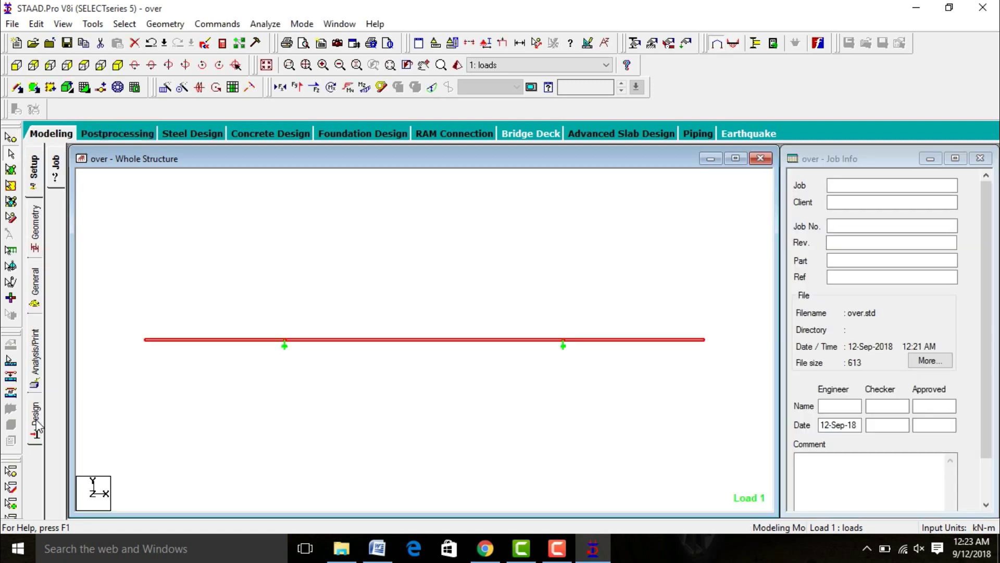
{"action": "left_click", "coordinate": [36, 423]}
{"action": "left_click", "coordinate": [57, 245]}
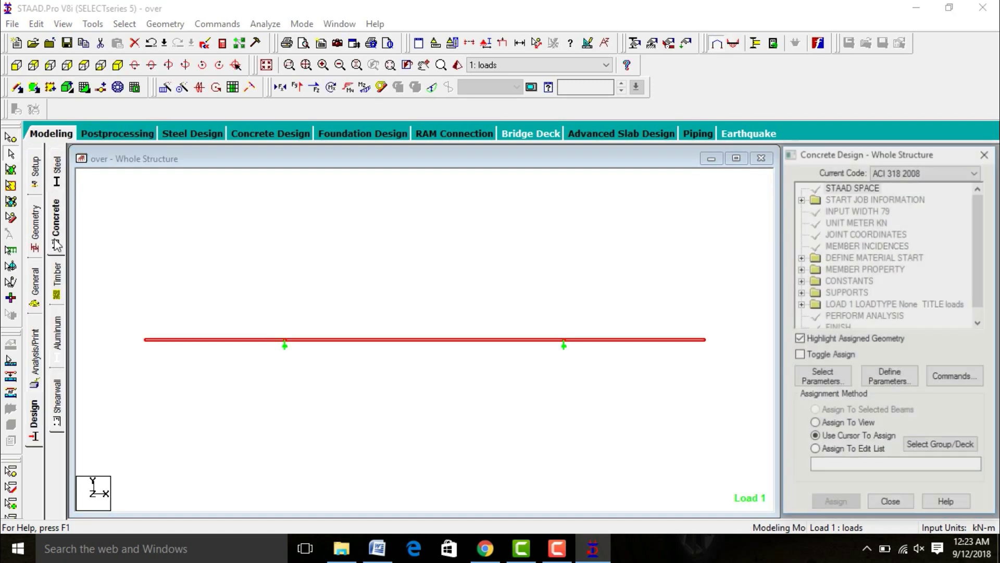
{"action": "left_click", "coordinate": [930, 173]}
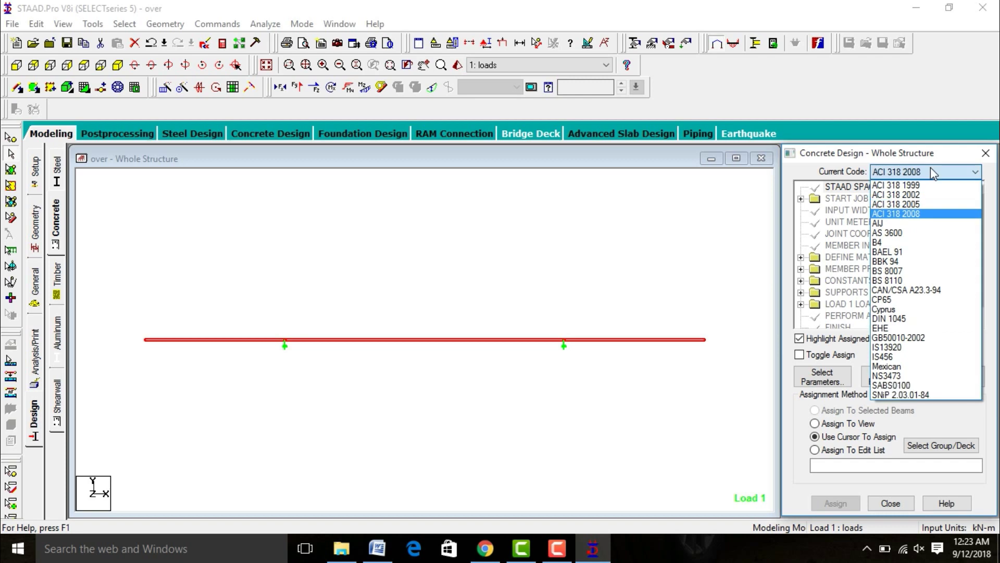
Set the current design code to IS456 and clear the previously chosen parameters
{"action": "left_click", "coordinate": [899, 356]}
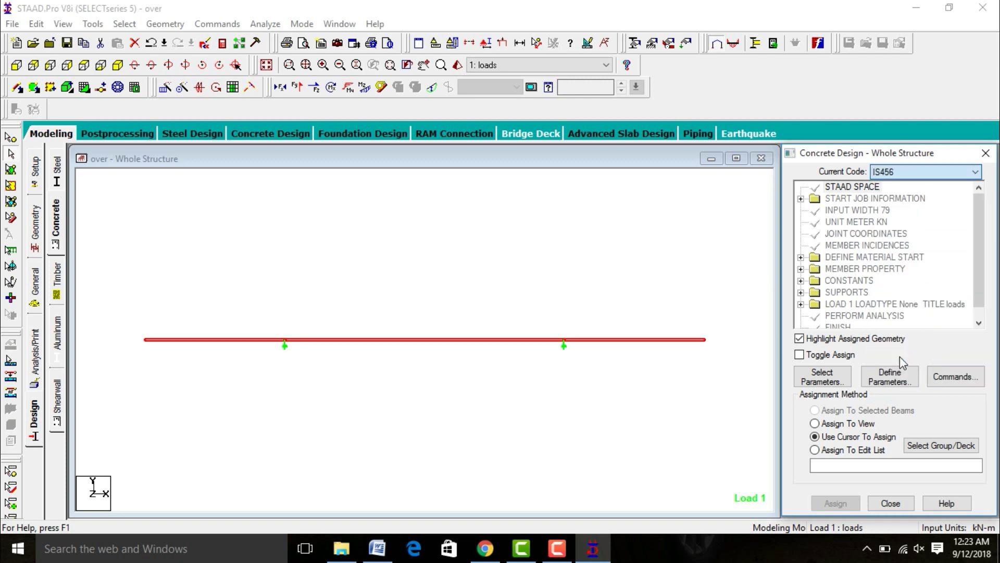
{"action": "left_click", "coordinate": [822, 377]}
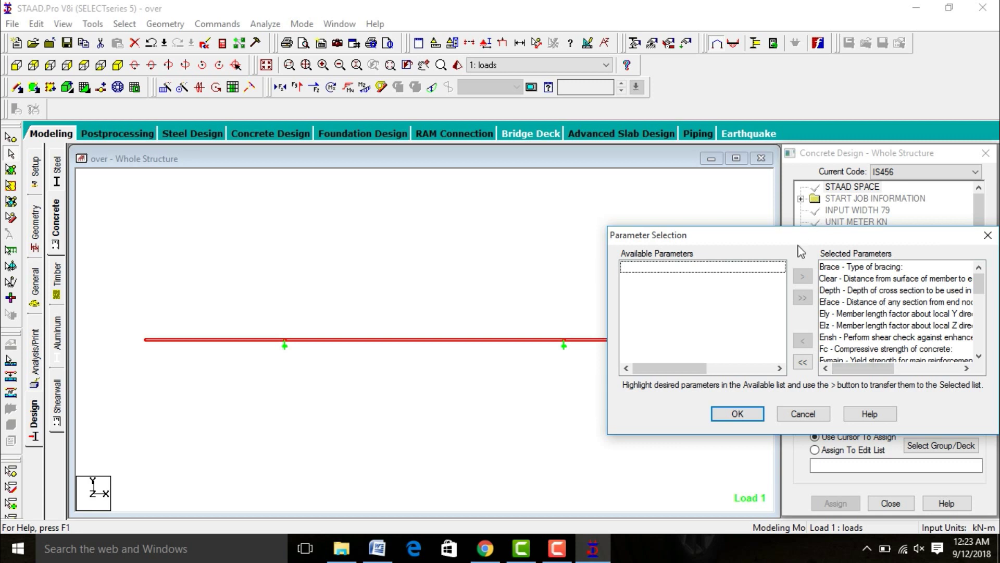
{"action": "left_click", "coordinate": [802, 361]}
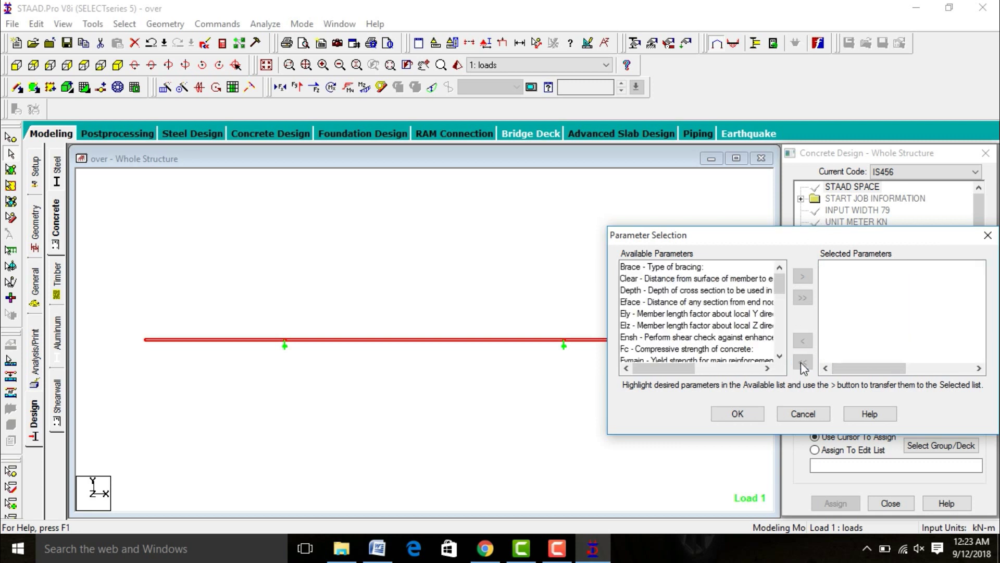
Add Fc, Fymain and Fysec as the design parameters to define
{"action": "left_click", "coordinate": [668, 353]}
{"action": "double_click", "coordinate": [668, 349]}
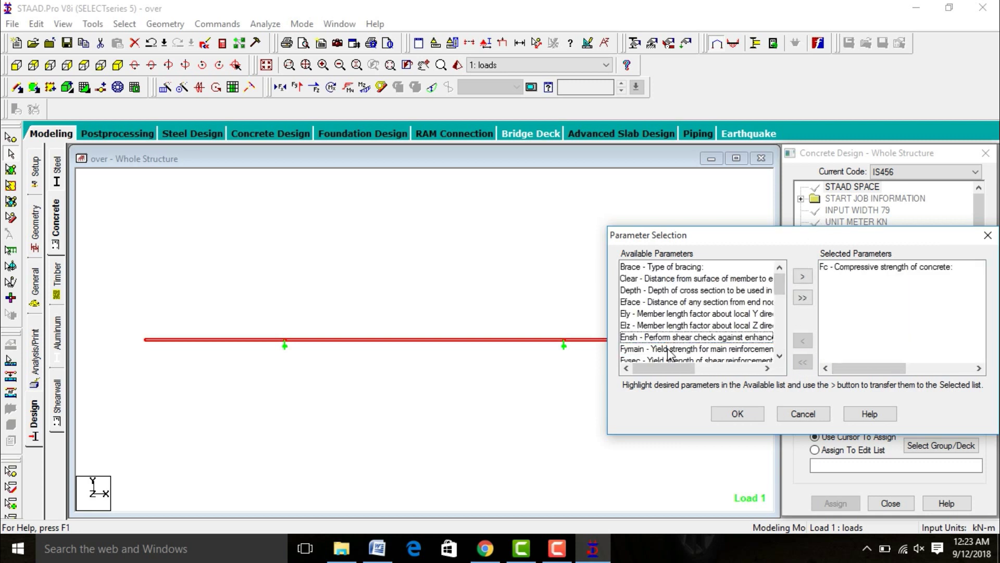
{"action": "left_click", "coordinate": [668, 349]}
{"action": "double_click", "coordinate": [668, 349]}
{"action": "double_click", "coordinate": [671, 349]}
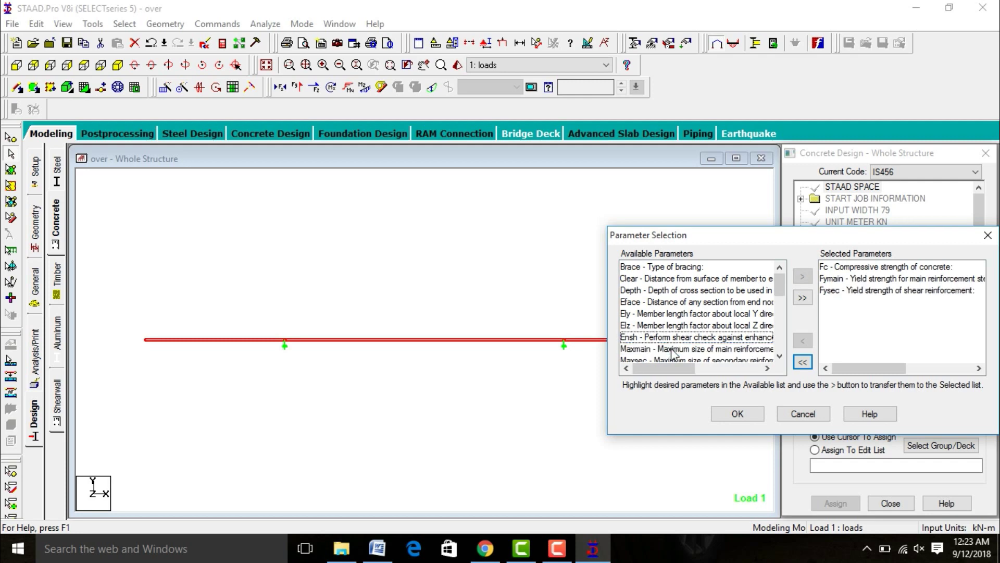
Add concrete strength FC 30000 after checking the beam details in the Word document
{"action": "left_click", "coordinate": [737, 414]}
{"action": "left_click", "coordinate": [889, 376]}
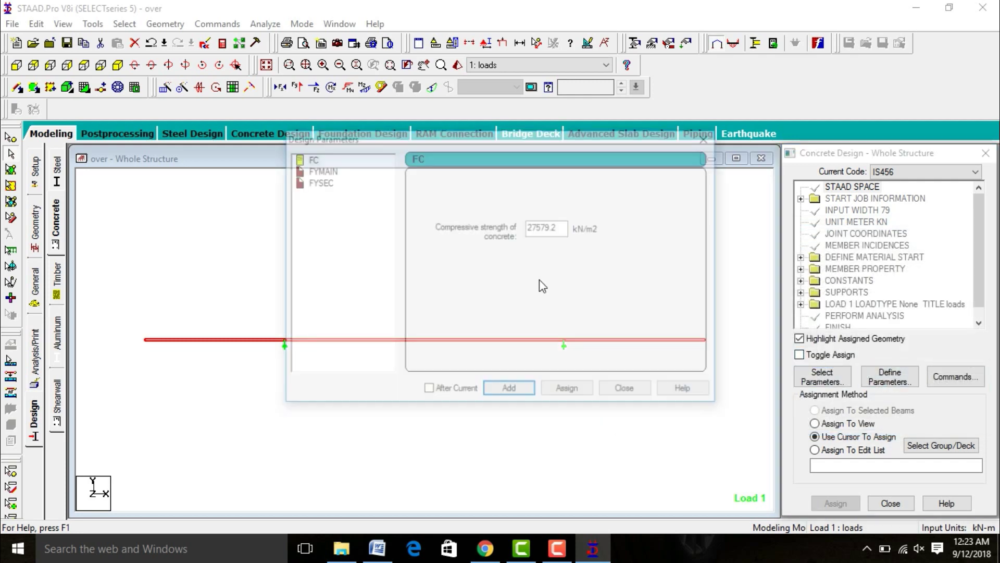
{"action": "left_click", "coordinate": [377, 548]}
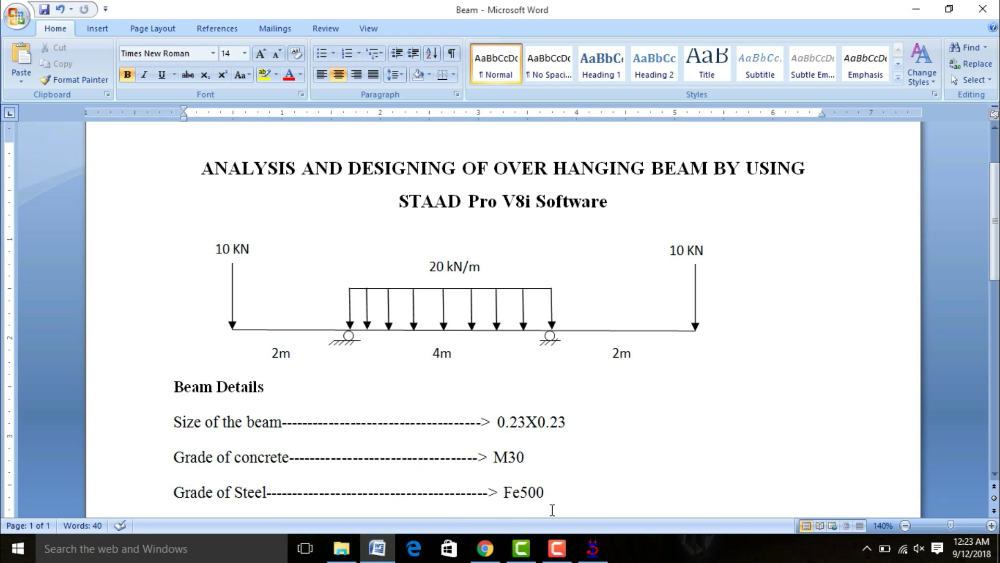
{"action": "left_click", "coordinate": [589, 539]}
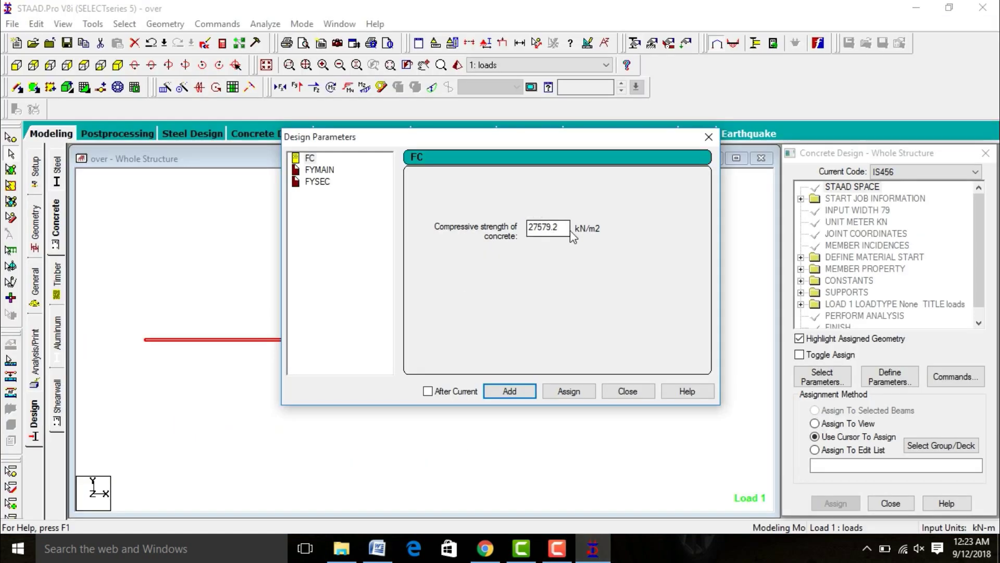
{"action": "double_click", "coordinate": [544, 228]}
{"action": "type", "text": "30000"}
{"action": "left_click", "coordinate": [502, 391]}
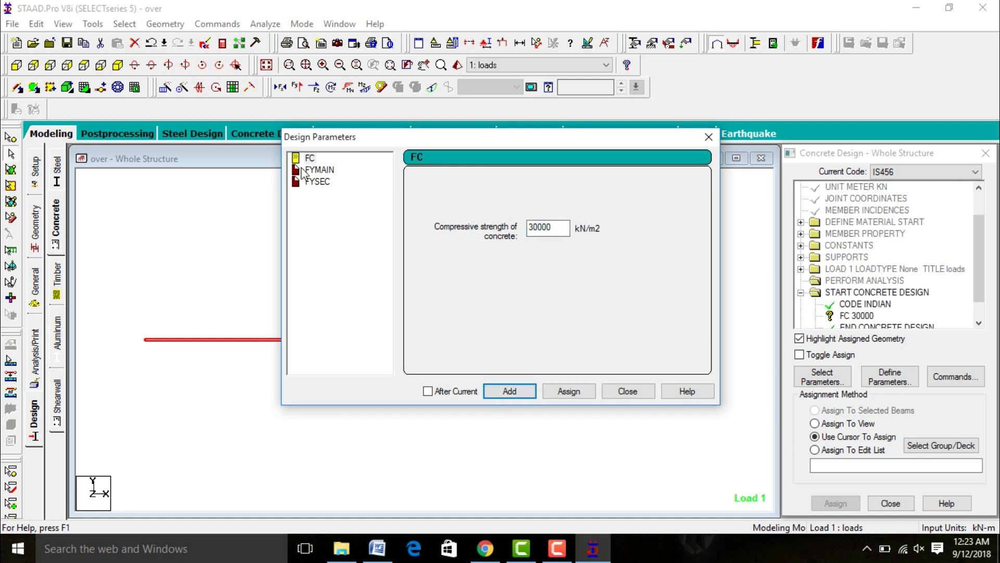
Add main steel yield FYMAIN 500000 and shear steel yield FYSEC 500000 kN/m2
{"action": "left_click", "coordinate": [319, 170]}
{"action": "double_click", "coordinate": [544, 228]}
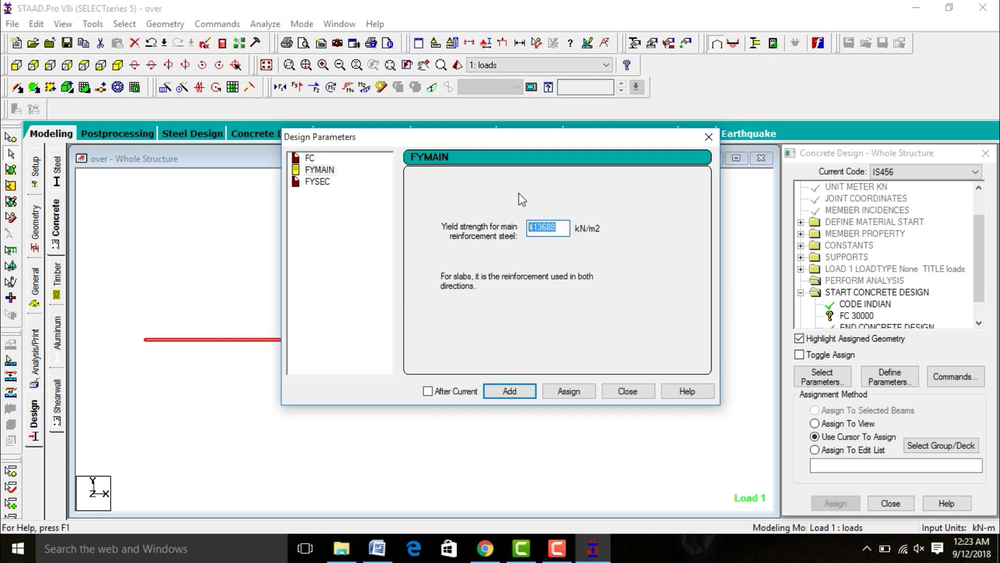
{"action": "type", "text": "500000"}
{"action": "left_click", "coordinate": [513, 391]}
{"action": "left_click", "coordinate": [317, 170]}
{"action": "left_click", "coordinate": [322, 182]}
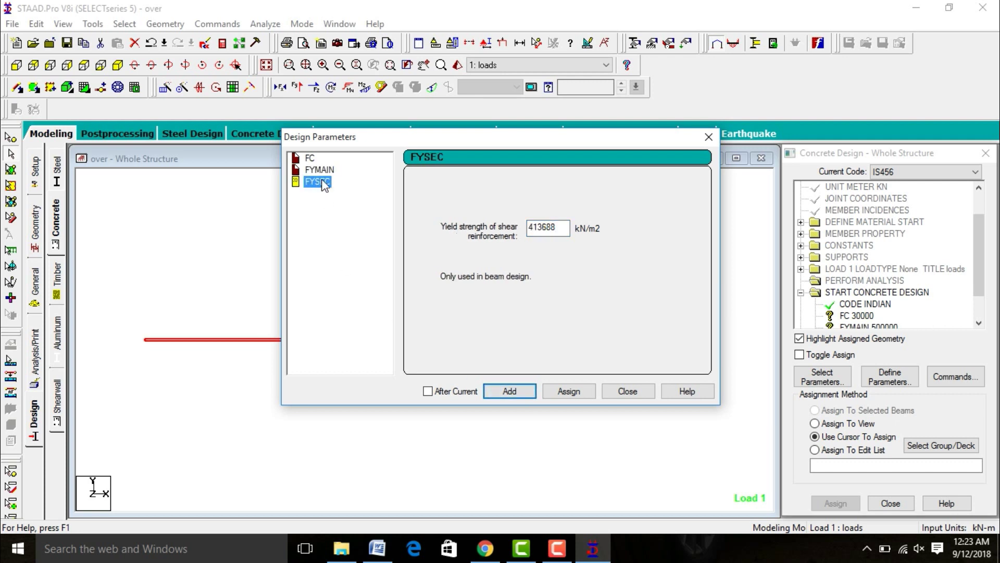
{"action": "double_click", "coordinate": [544, 227]}
{"action": "type", "text": "50"}
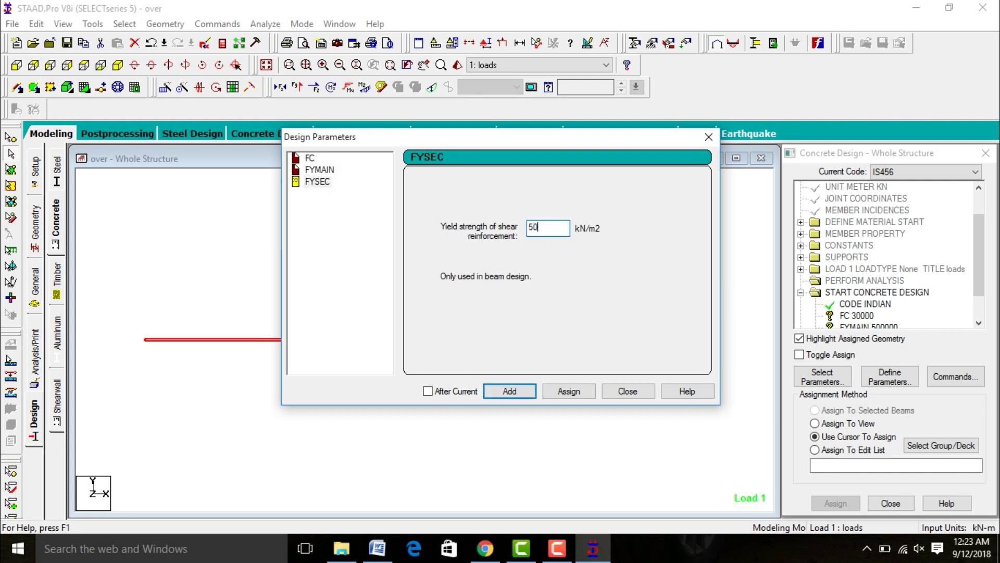
{"action": "type", "text": "0000"}
{"action": "left_click", "coordinate": [510, 391]}
Add the DESIGN BEAM and TAKE OFF commands to the IS456 concrete design block
{"action": "left_click", "coordinate": [628, 391]}
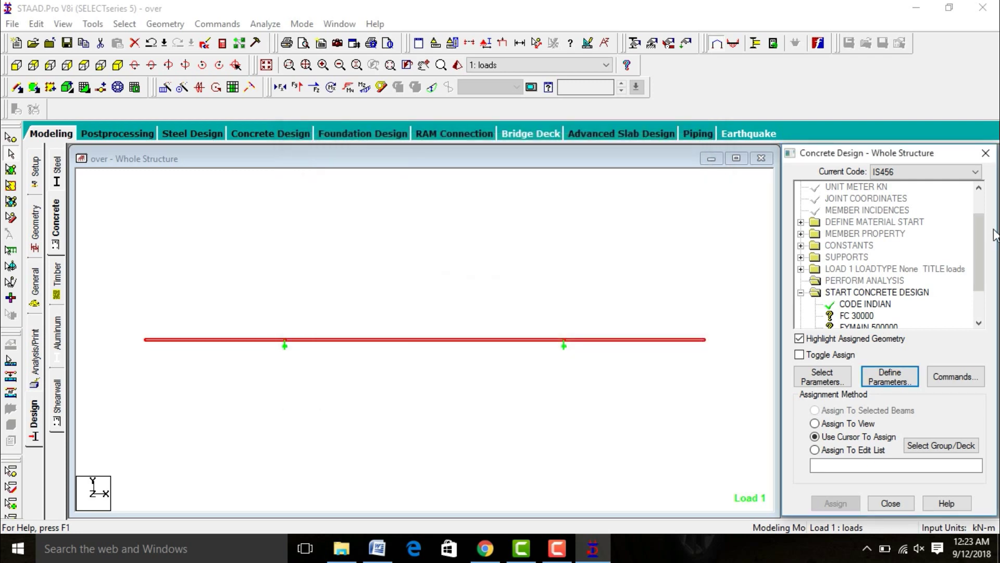
{"action": "left_click", "coordinate": [955, 376]}
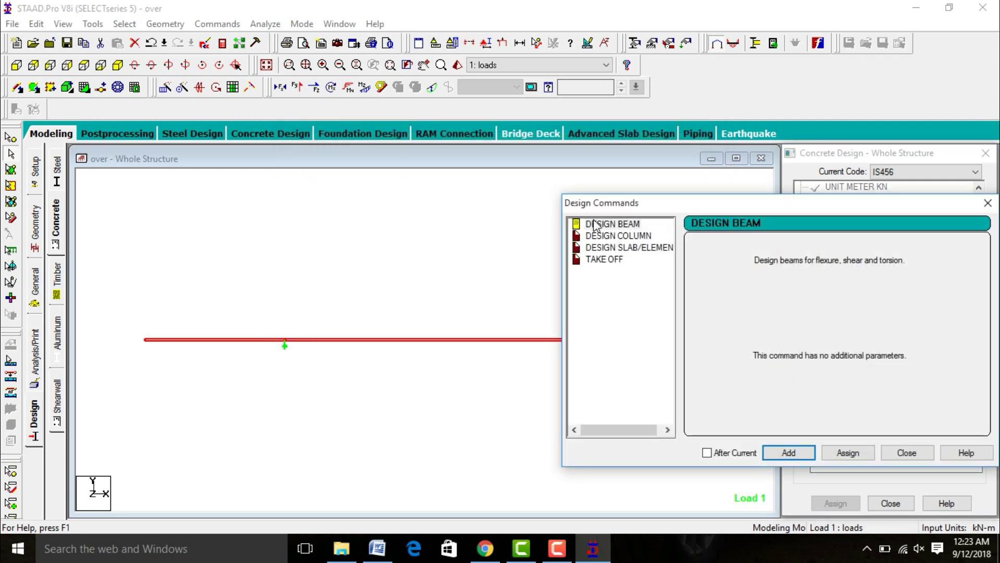
{"action": "left_click", "coordinate": [593, 224]}
{"action": "left_click", "coordinate": [788, 452]}
{"action": "left_click", "coordinate": [604, 248]}
{"action": "left_click", "coordinate": [604, 259]}
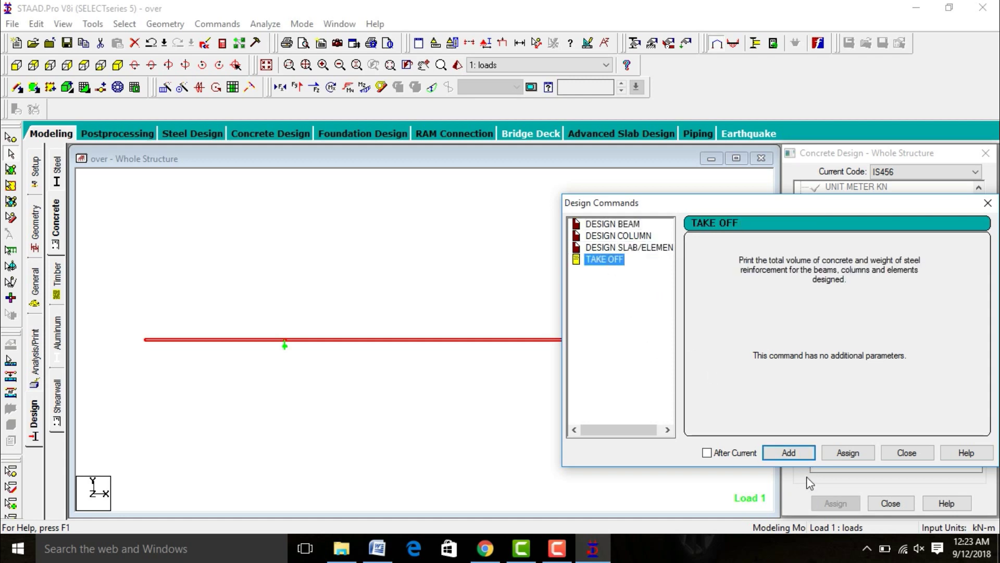
{"action": "left_click", "coordinate": [789, 452]}
{"action": "left_click", "coordinate": [906, 452]}
{"action": "scroll", "coordinate": [886, 261], "scroll_direction": "down", "scroll_amount": 2}
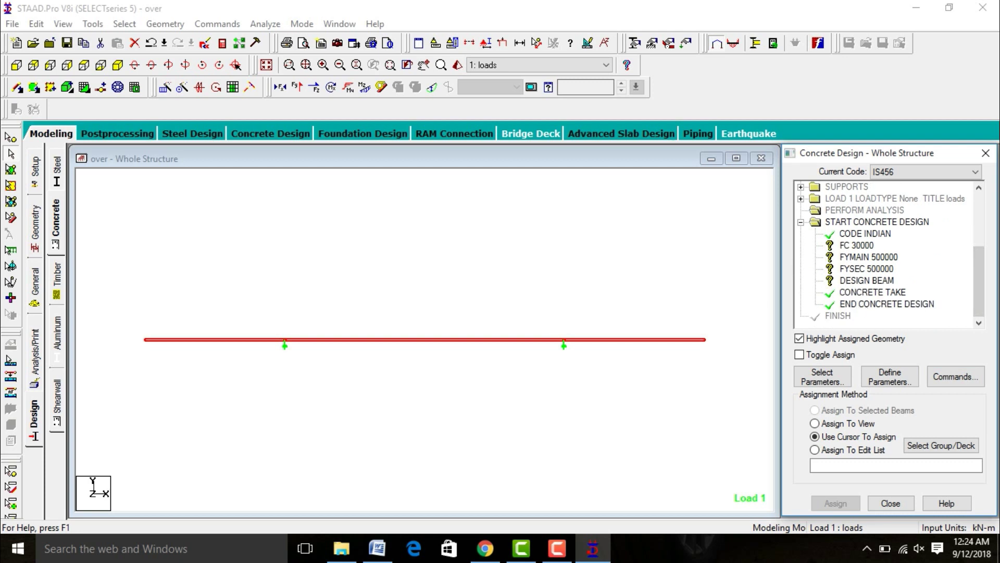
Assign FC 30000 and FYMAIN 500000 to all members in view
{"action": "left_click", "coordinate": [854, 246]}
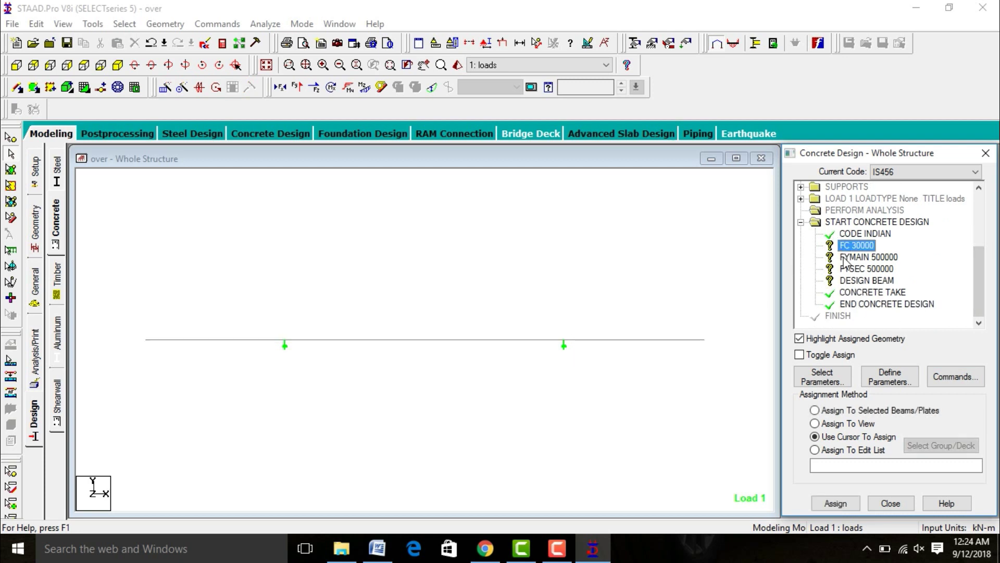
{"action": "left_click", "coordinate": [847, 424]}
{"action": "left_click", "coordinate": [835, 503]}
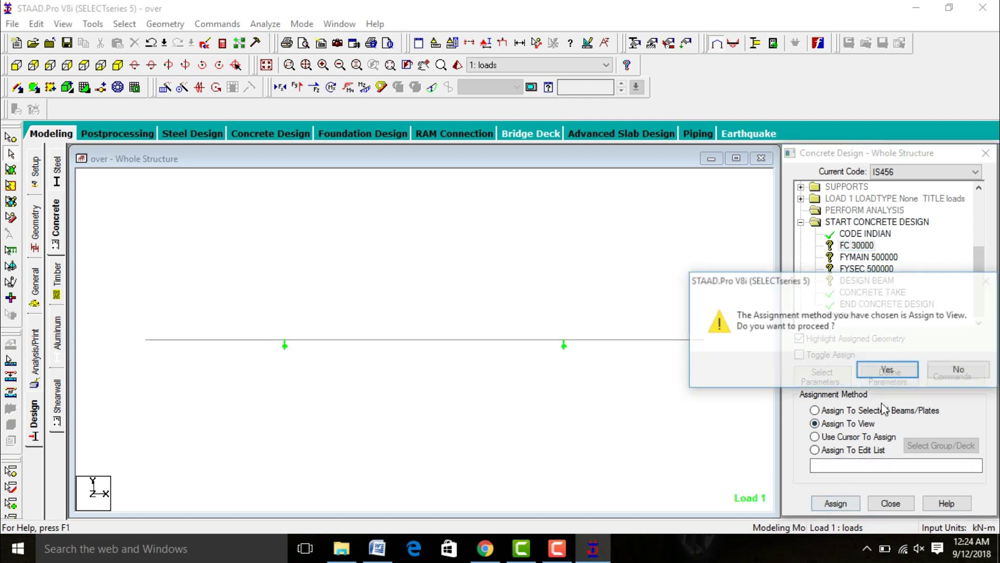
{"action": "left_click", "coordinate": [889, 370]}
{"action": "left_click", "coordinate": [852, 423]}
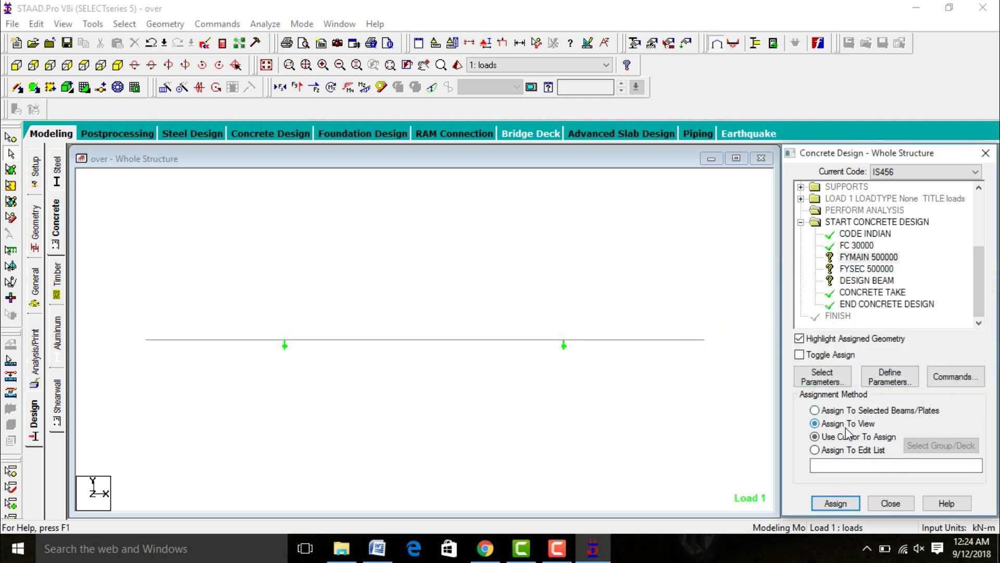
{"action": "left_click", "coordinate": [835, 503]}
{"action": "left_click", "coordinate": [888, 370]}
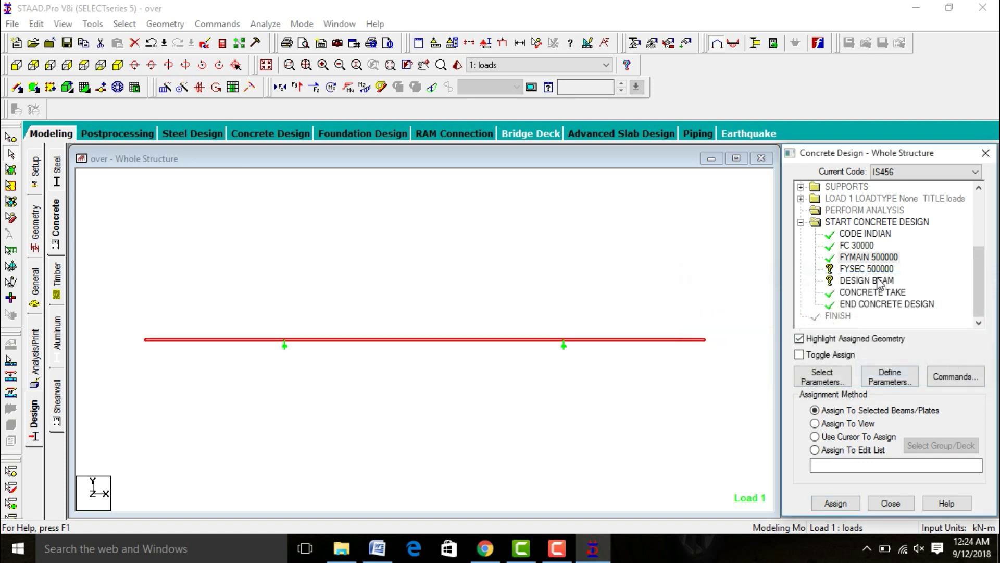
Assign FYSEC 500000 and DESIGN BEAM to all members in view, then clear the selection
{"action": "left_click", "coordinate": [844, 423]}
{"action": "left_click", "coordinate": [854, 499]}
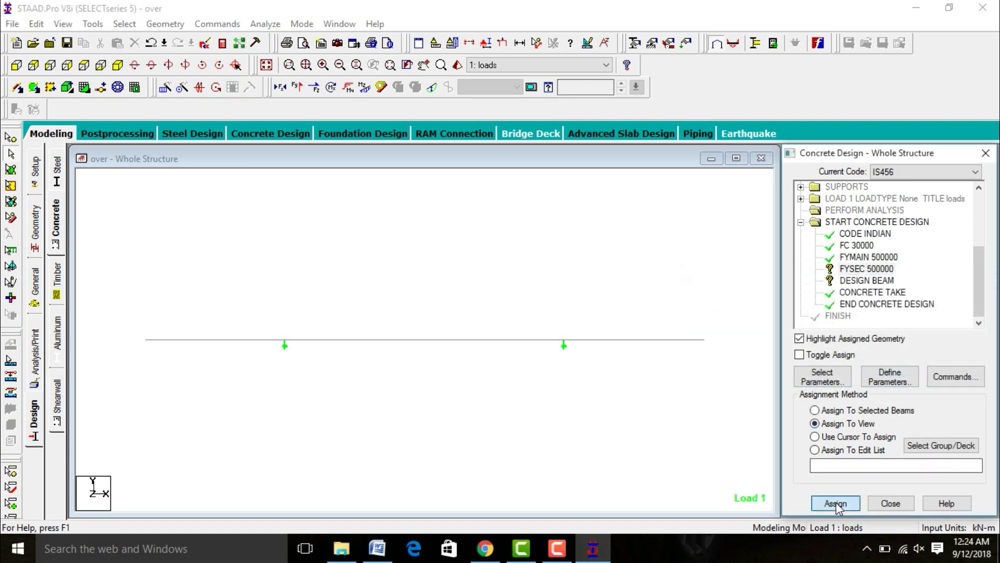
{"action": "left_click", "coordinate": [915, 370]}
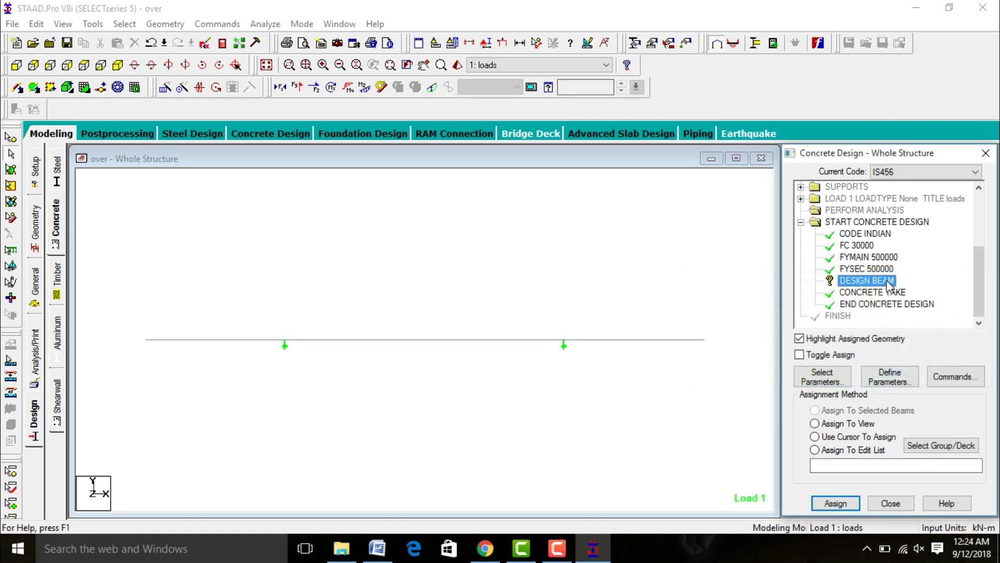
{"action": "left_click", "coordinate": [836, 424]}
{"action": "left_click", "coordinate": [836, 503]}
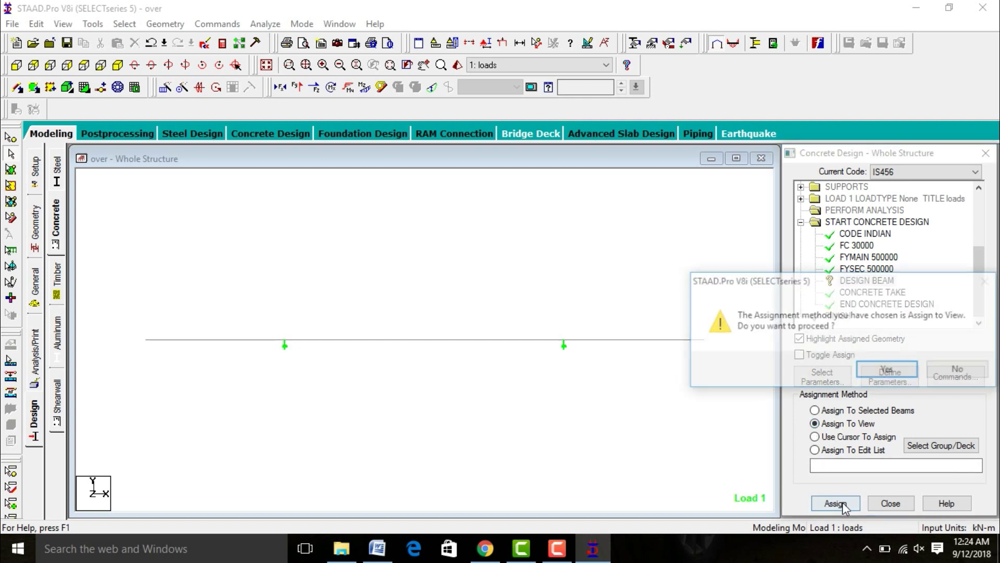
{"action": "left_click", "coordinate": [885, 370]}
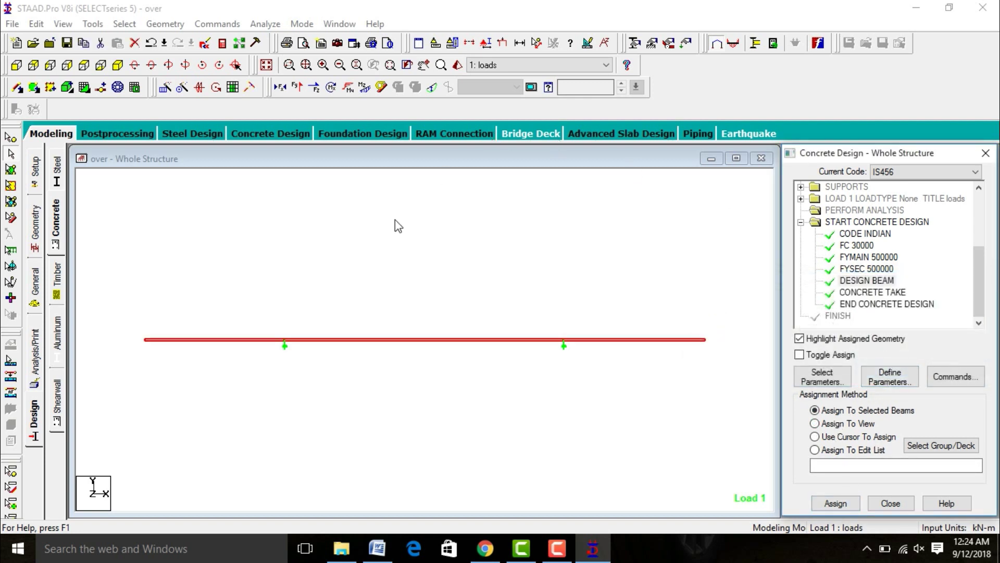
{"action": "left_click", "coordinate": [358, 236]}
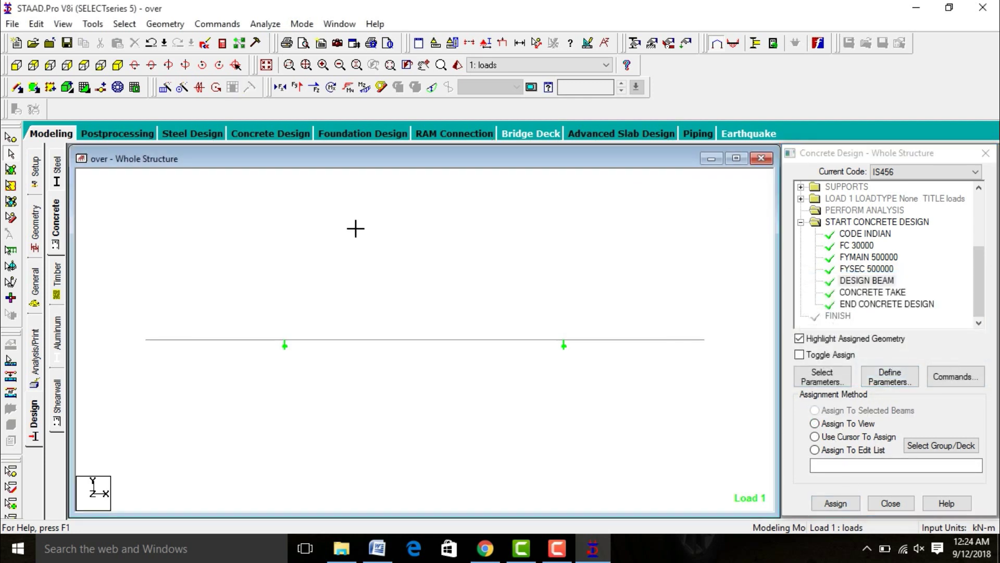
Add a PERFORM ANALYSIS command after the design commands
{"action": "left_click", "coordinate": [34, 357]}
{"action": "left_click", "coordinate": [449, 428]}
{"action": "left_click", "coordinate": [560, 426]}
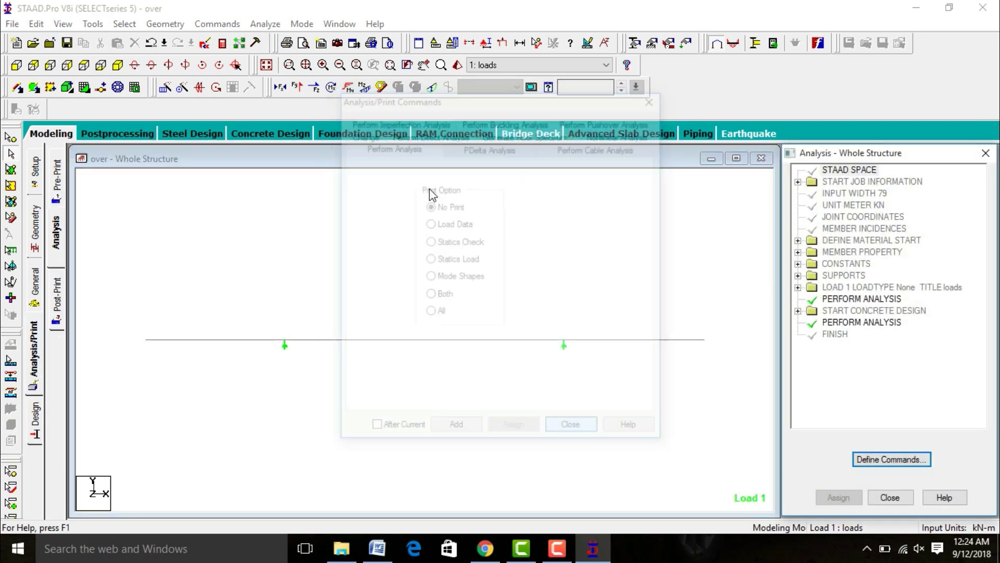
Save and run the analysis, then show beam forces and bending in post-processing
{"action": "left_click", "coordinate": [266, 23]}
{"action": "left_click", "coordinate": [281, 38]}
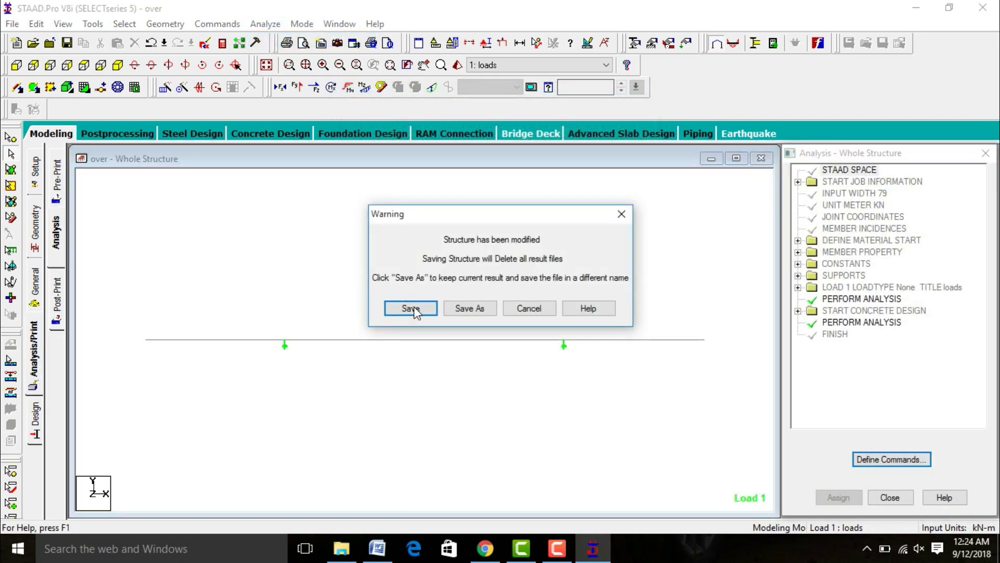
{"action": "left_click", "coordinate": [413, 309]}
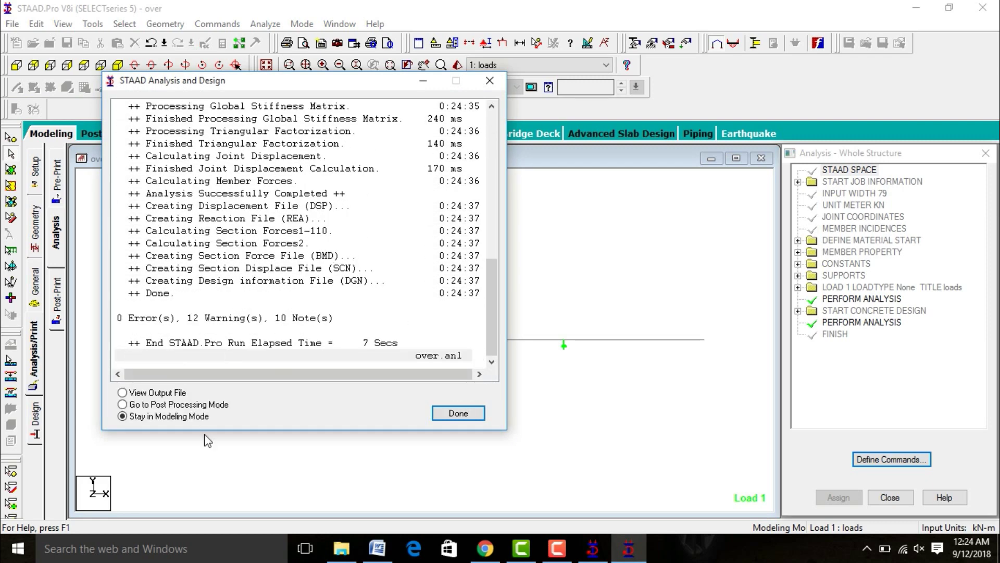
{"action": "left_click", "coordinate": [190, 404]}
{"action": "left_click", "coordinate": [459, 412]}
{"action": "left_click", "coordinate": [35, 211]}
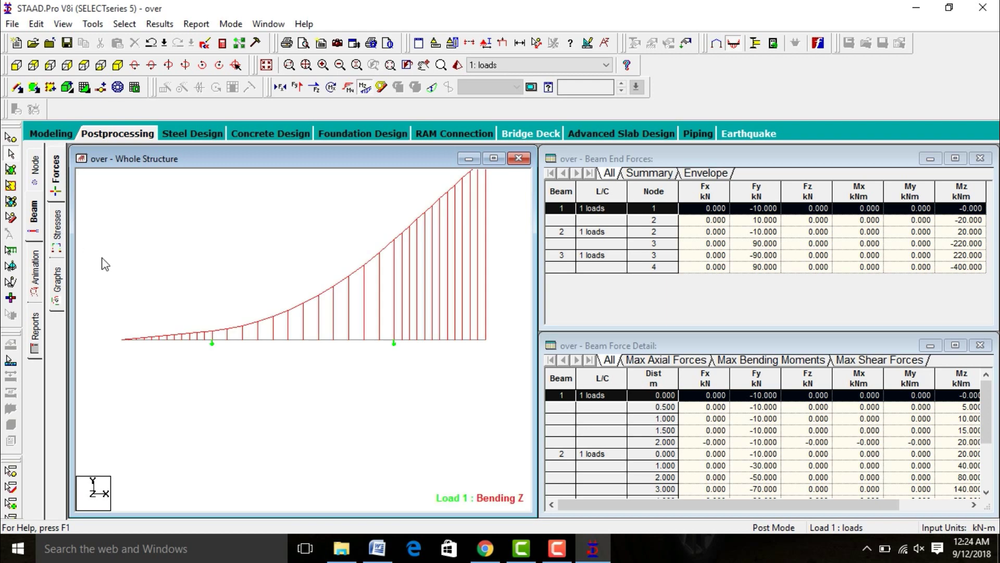
Check beam 1's concrete design results, then open the over.anl output report
{"action": "double_click", "coordinate": [151, 340]}
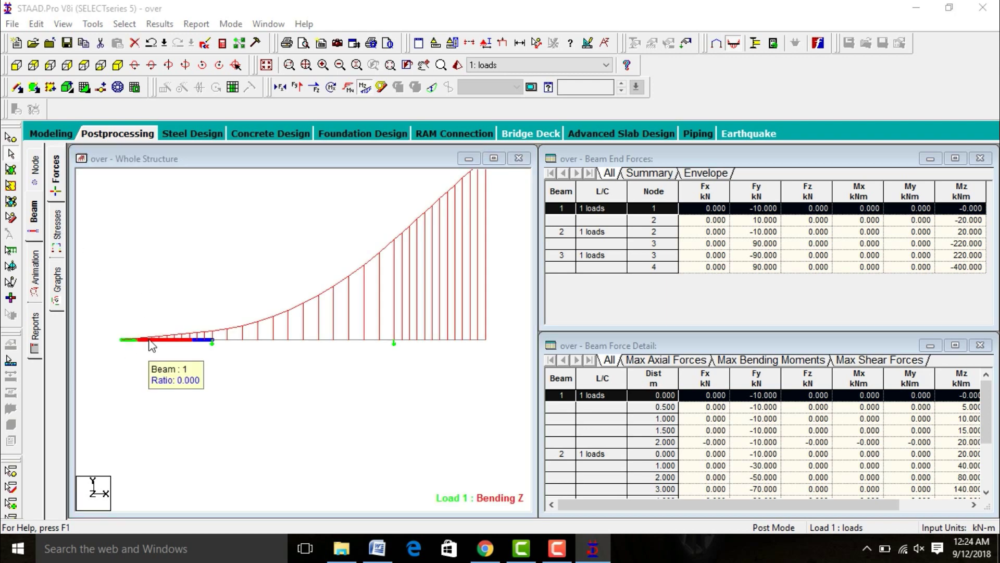
{"action": "left_click", "coordinate": [582, 128]}
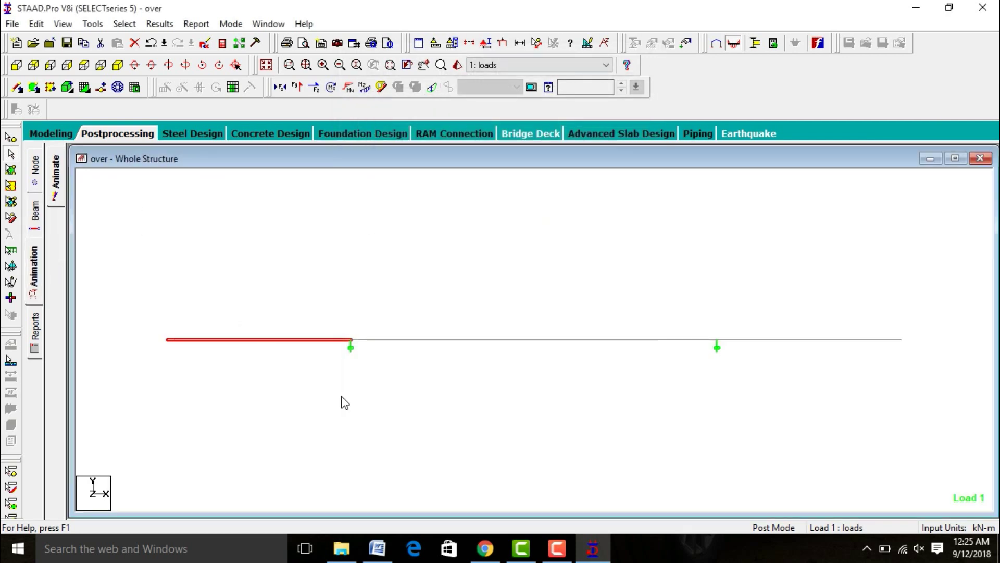
{"action": "left_click", "coordinate": [425, 261]}
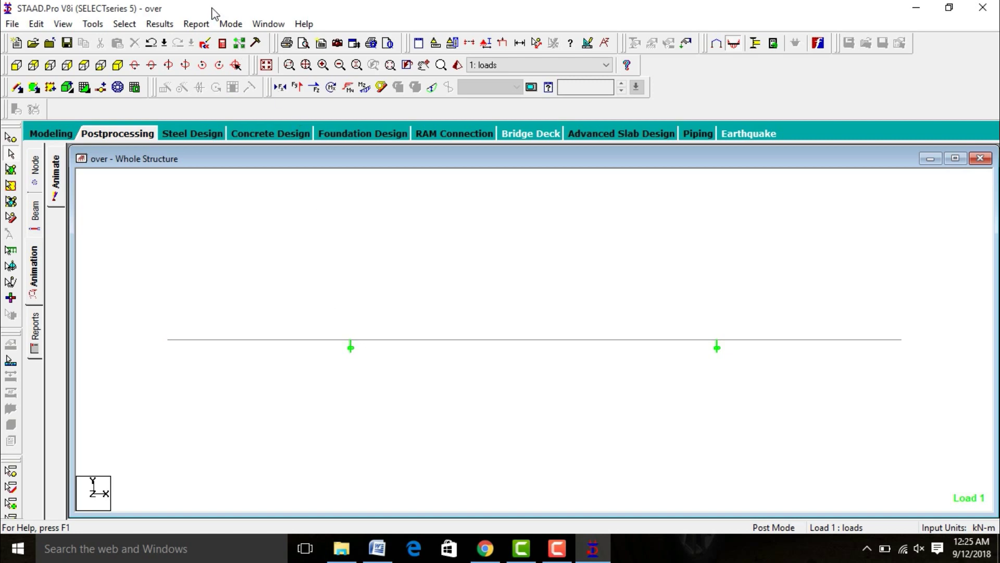
{"action": "left_click", "coordinate": [221, 43]}
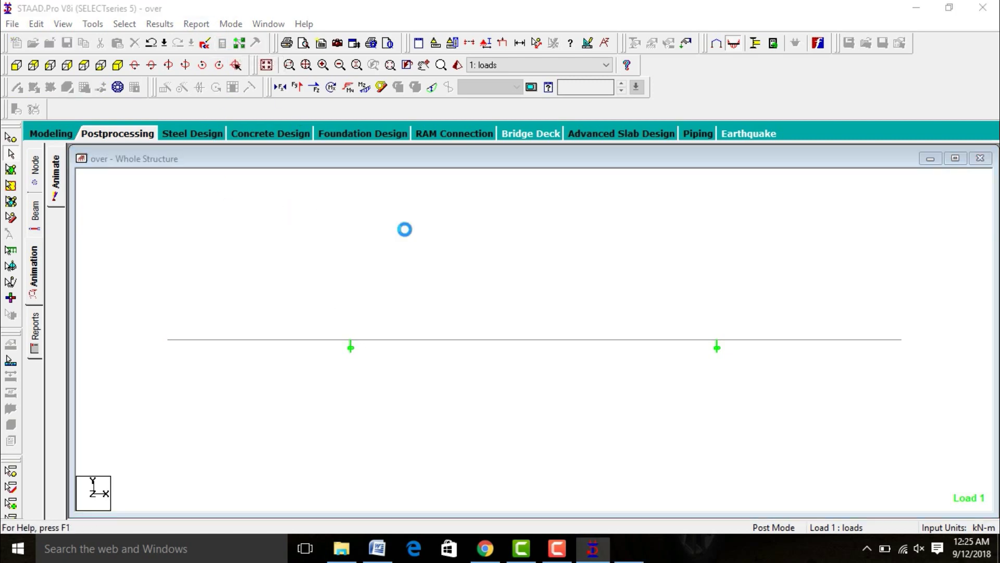
{"action": "scroll", "coordinate": [404, 260], "scroll_direction": "down", "scroll_amount": 3}
Jump to the CONCRETE DESIGN results and scroll to beam 1's M30/Fe500 reinforcement areas
{"action": "left_click", "coordinate": [114, 482]}
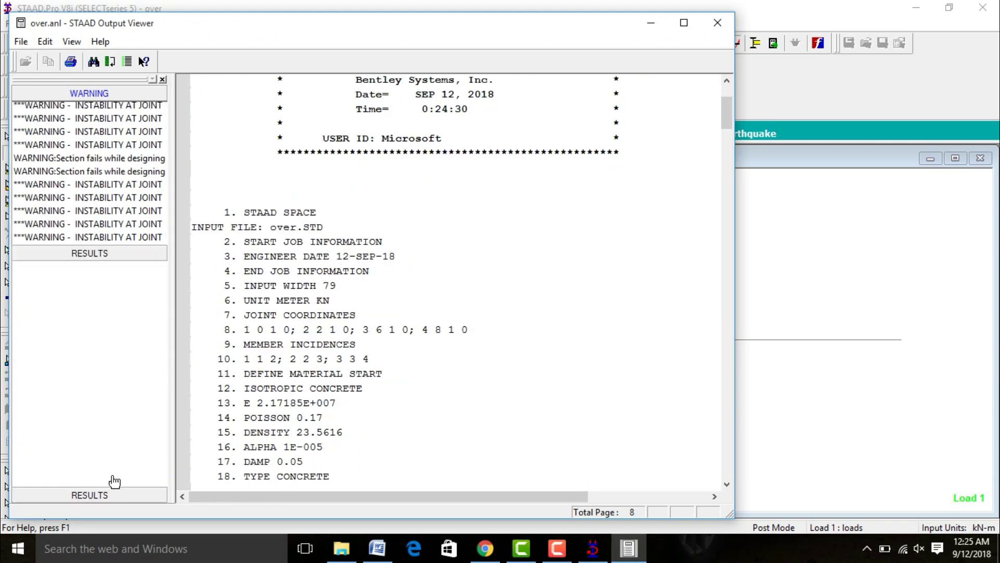
{"action": "left_click", "coordinate": [116, 142]}
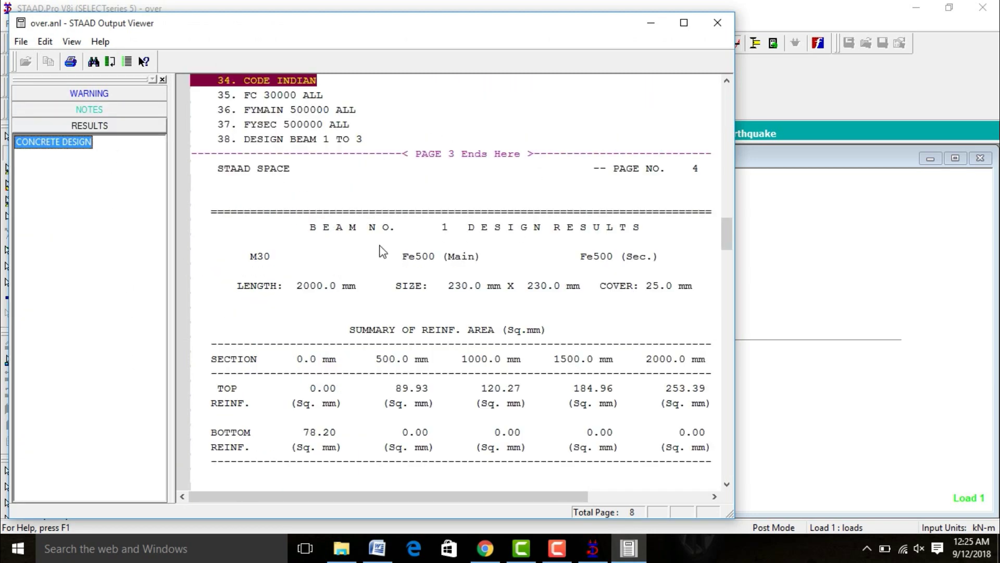
{"action": "left_click", "coordinate": [727, 484]}
{"action": "scroll", "coordinate": [727, 485], "scroll_direction": "down", "scroll_amount": 3}
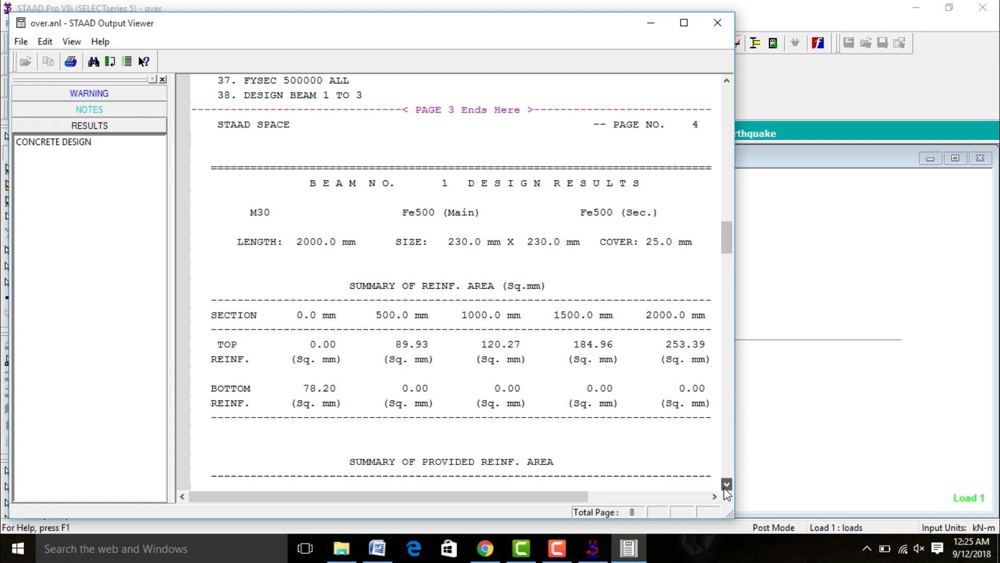